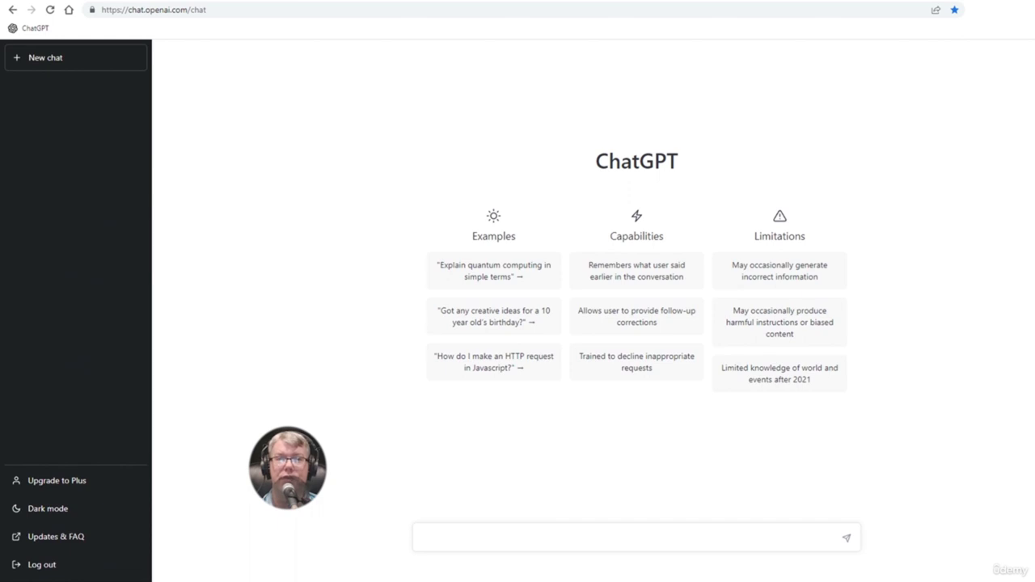
- Ask ChatGPT whether it knows any good jokes, and request an ad copy for a pool company
type("Hey ChatGPT, do you know any good jokes?")
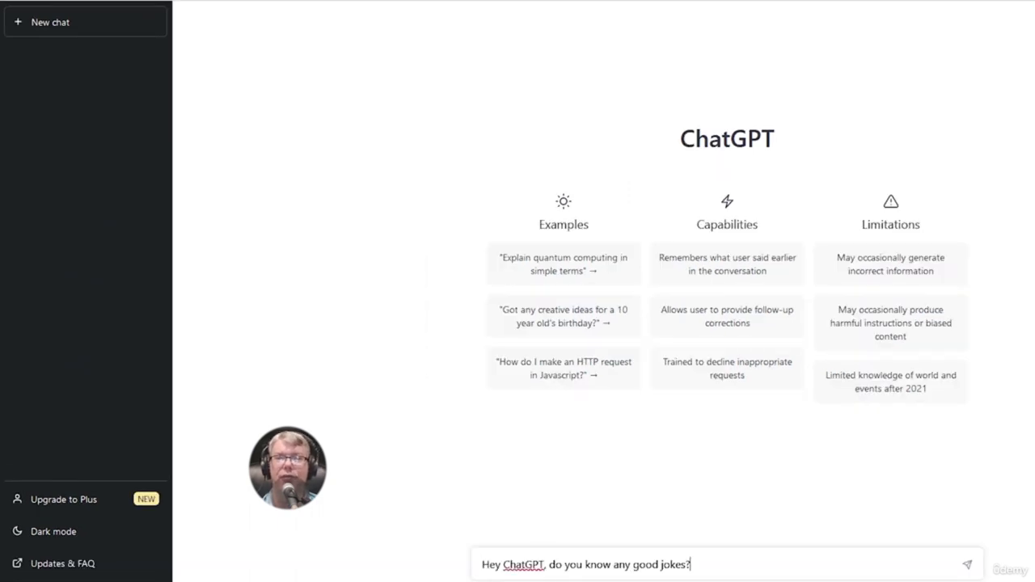
key("Return")
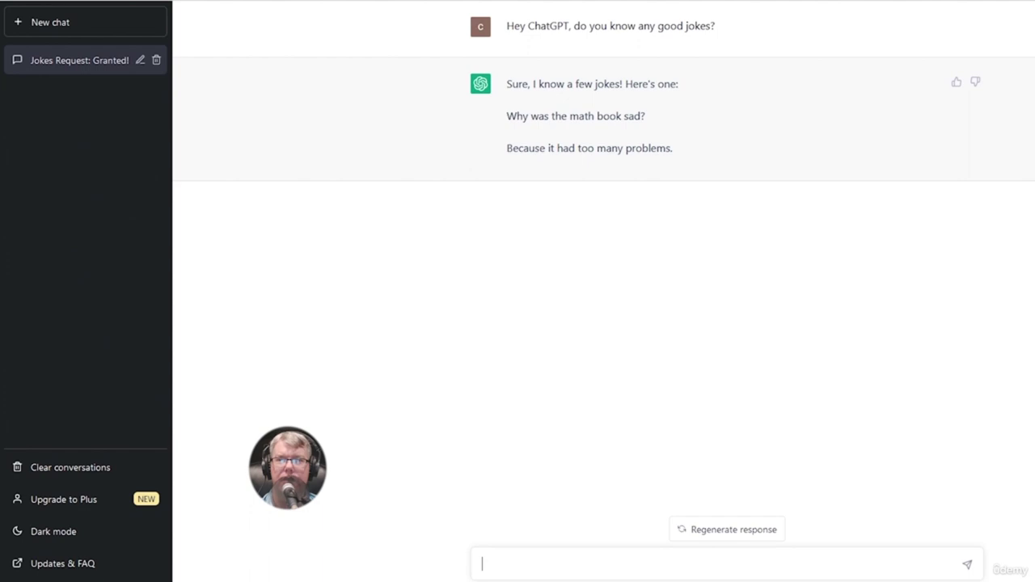
type("write an ad copy for a pool company")
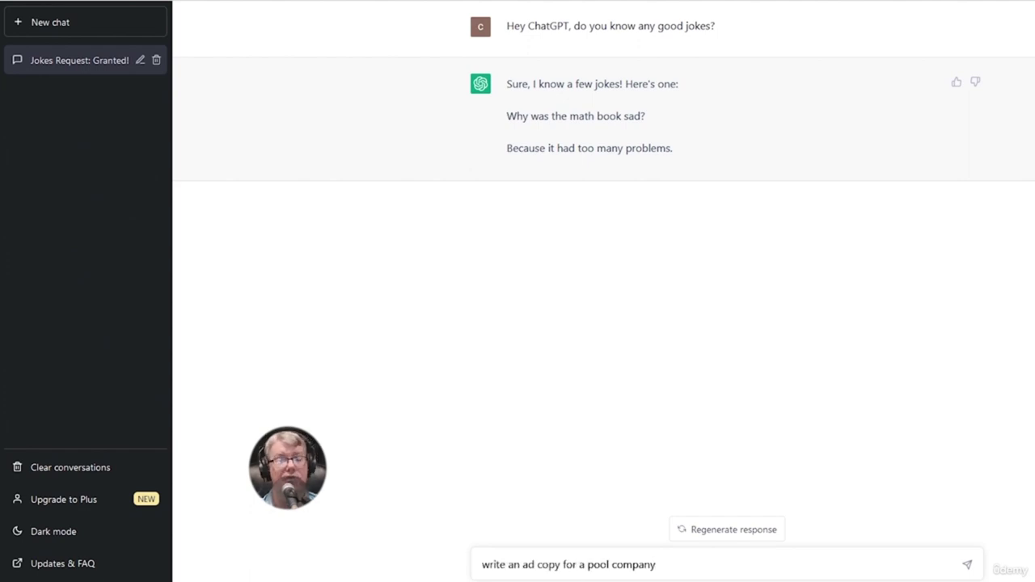
key("Return")
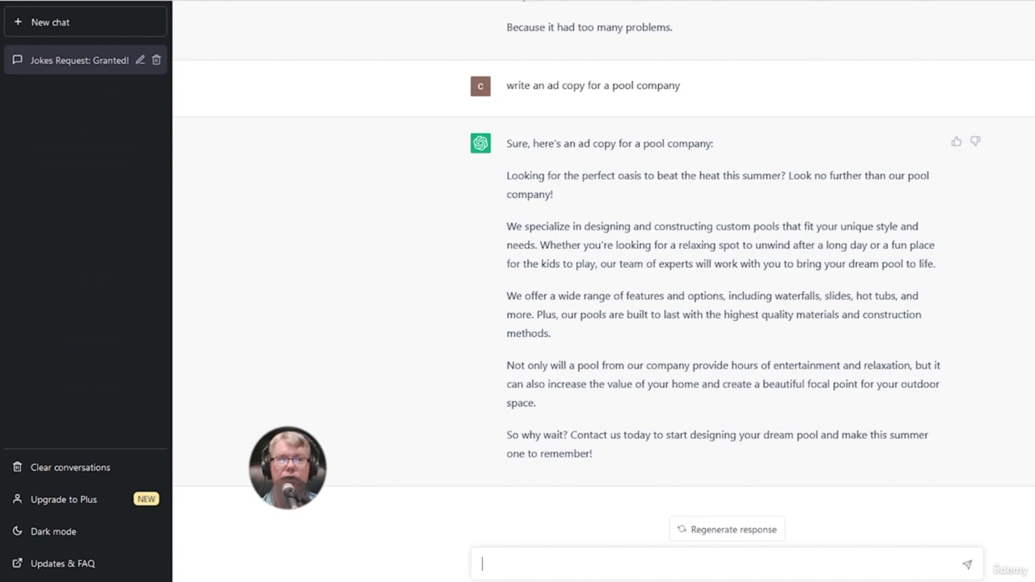
- Request 10 reasons why people want to buy a pool, and a pool company ad copy specific to an overly stressed person who needs to relax
type("list 10 reasons why people want to buy a pool")
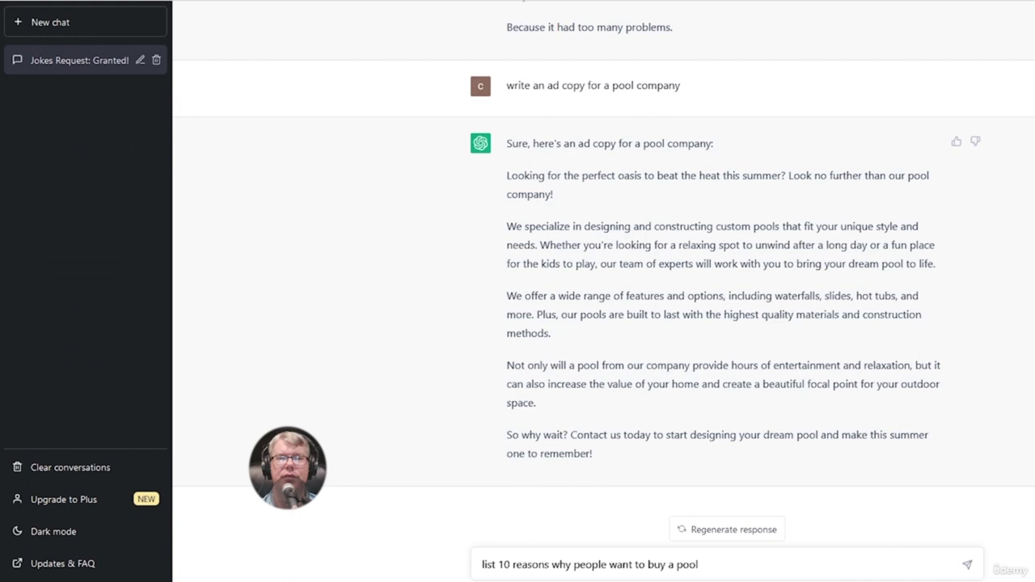
key("Return")
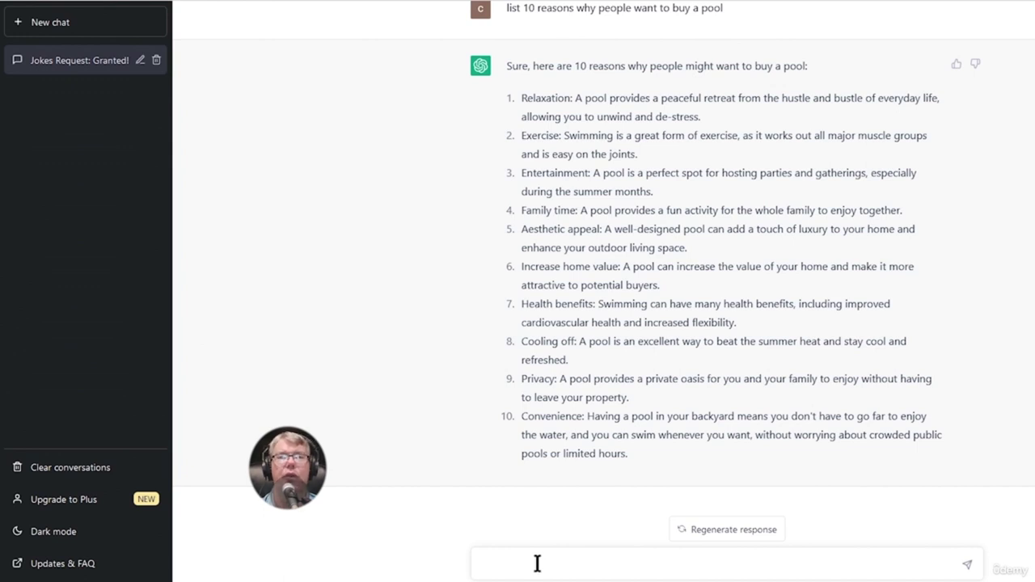
type("write an ad copy for a pool company, but make it specific for the person who has too much stress and needs to relax")
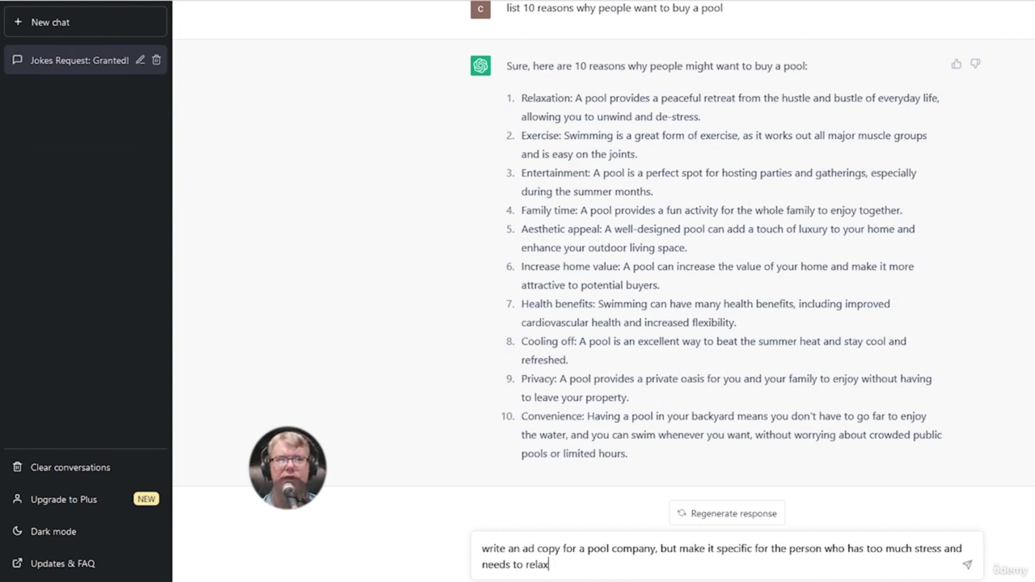
key("Return")
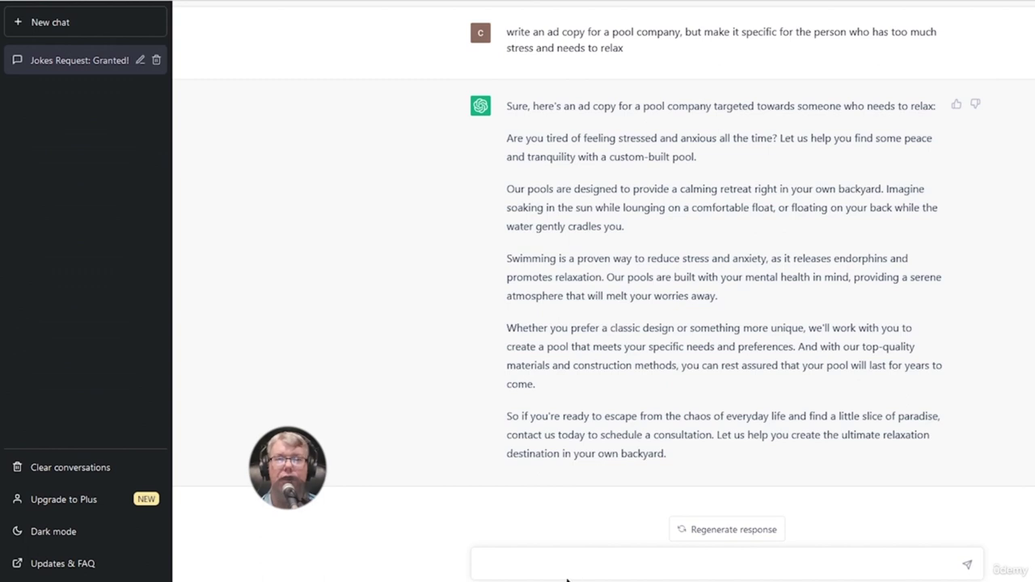
- Ask why customers choose one pool company over another, and request ad copy for stressed people presenting the local pool experts as the best choice
type("why do customers choose one pool company over another?")
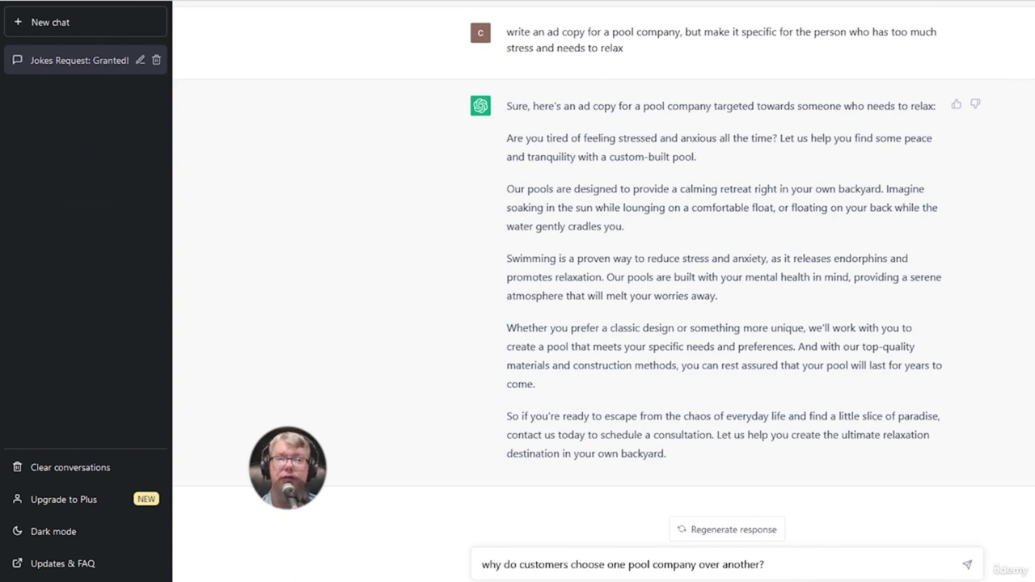
key("Return")
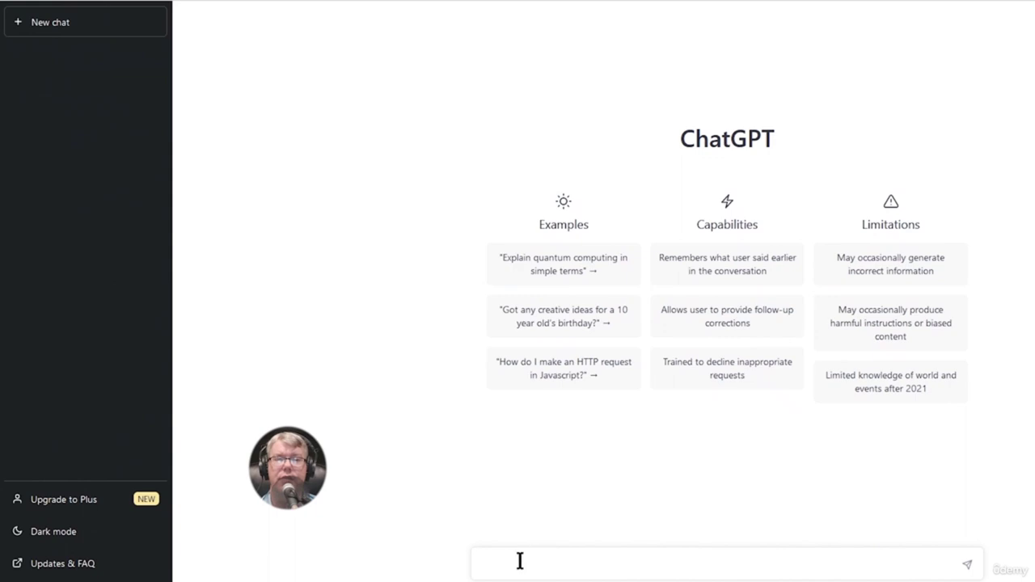
left_click(518, 559)
type("write an ad copy for a pool company, but make it specific for the person who has too much stress and needs to relax. Also, the pool company is local and are experts in the field. Make sure to add that in to help the customer know that my company is the best choice for them")
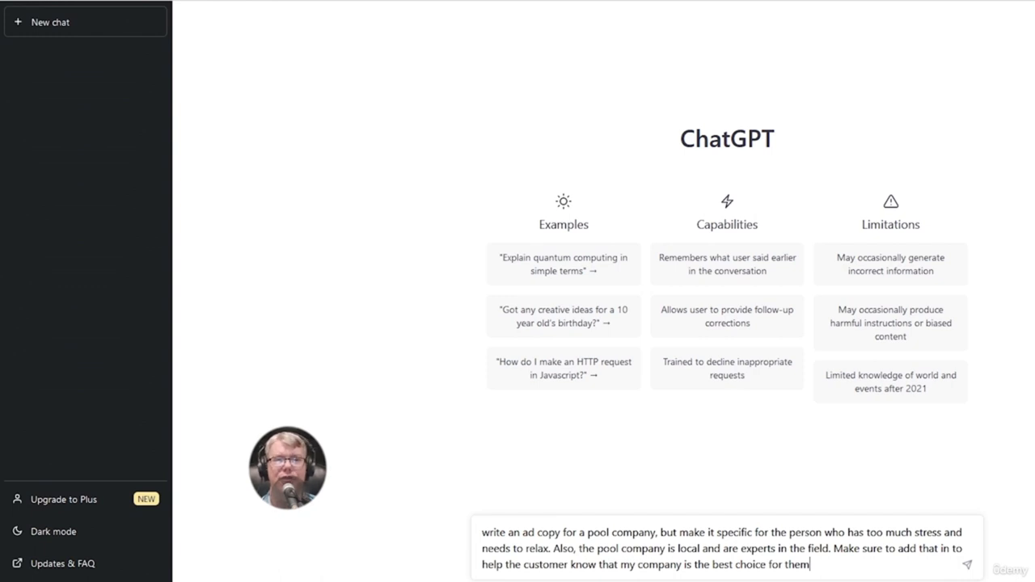
key("Return")
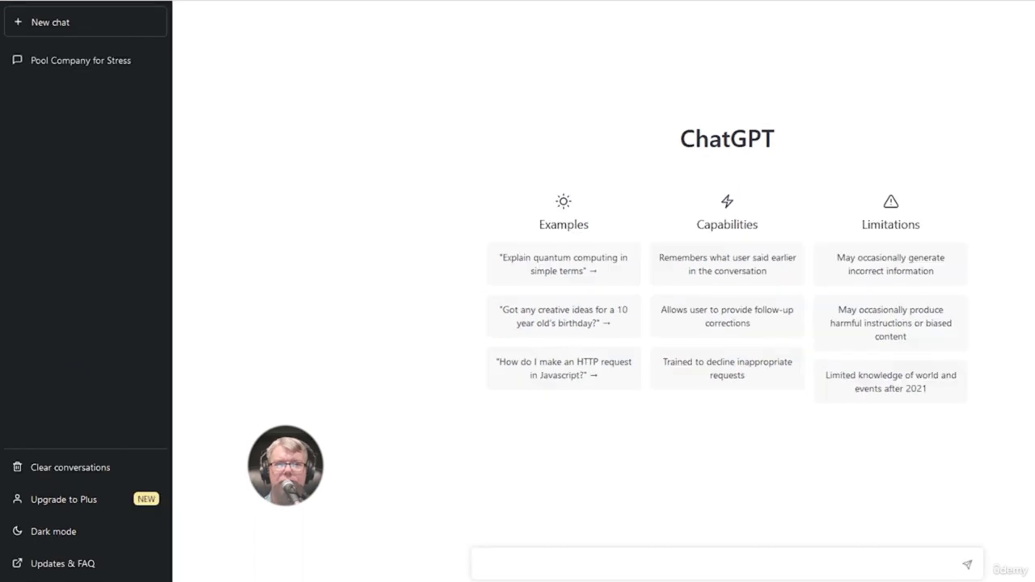
- Ask for good, clever Facebook post ideas for the pool company, and request a Facebook post giving readers a good Pool Maintenance tip
type("what are some good Facebook post ideas that my pool company can use to be clever")
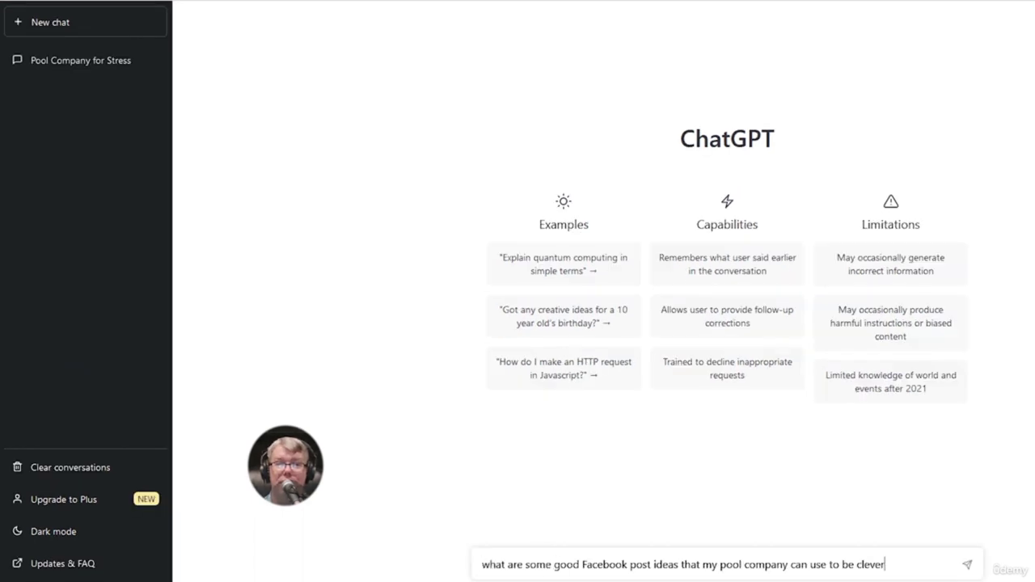
key("Return")
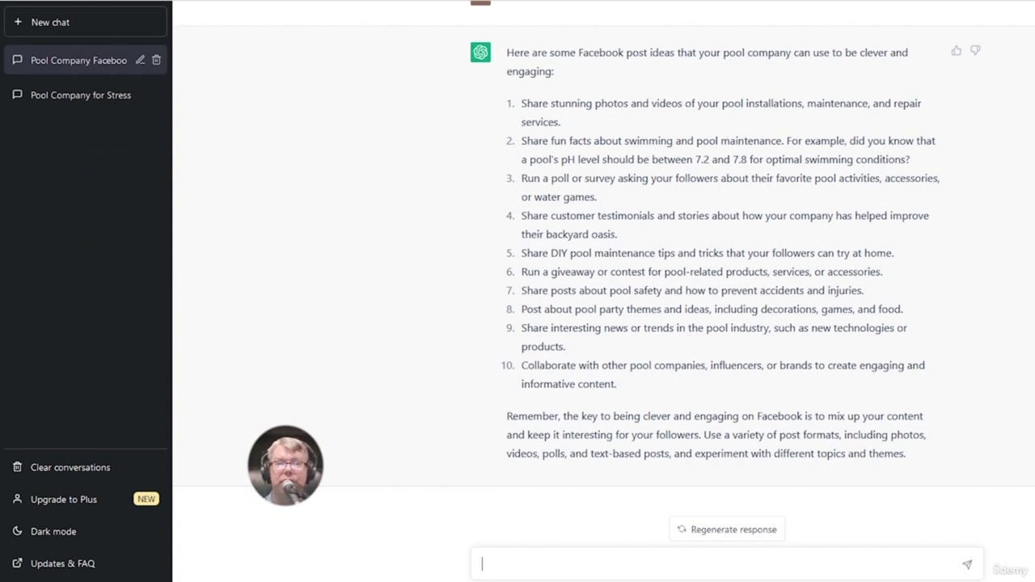
type("write a Facebook post for my pool company that tells readers a good Pool Maintenance tip")
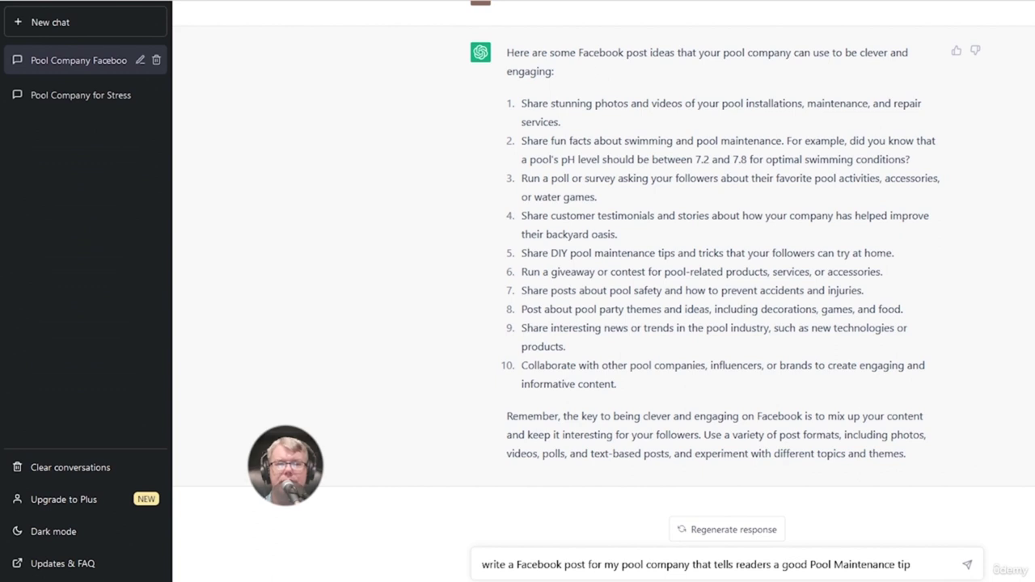
key("Return")
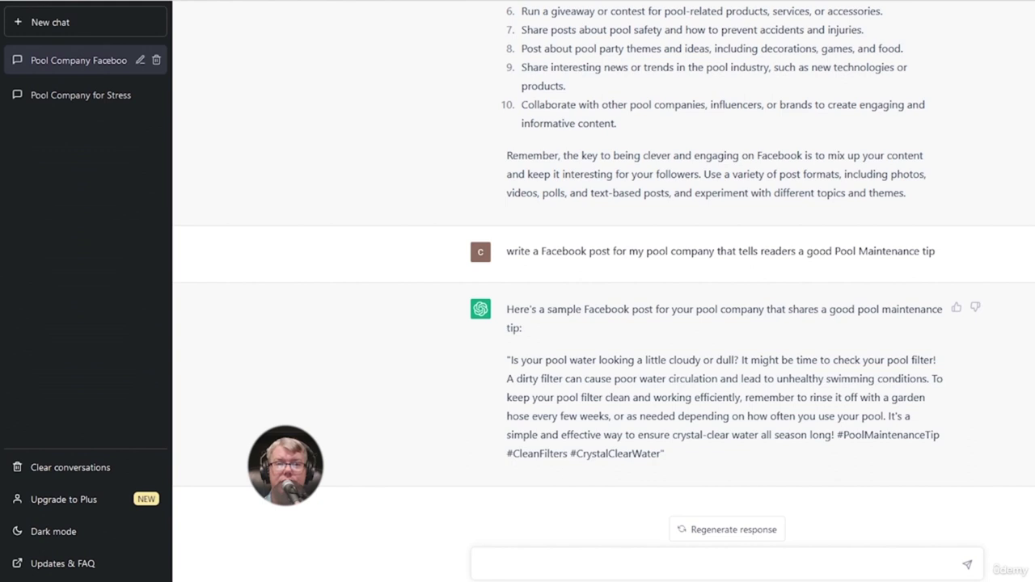
- Have the pool maintenance tip rewritten as a Twitter post and as a fun, upbeat, easy-to-read blog article
left_click(510, 563)
type("now write it as a twitter post")
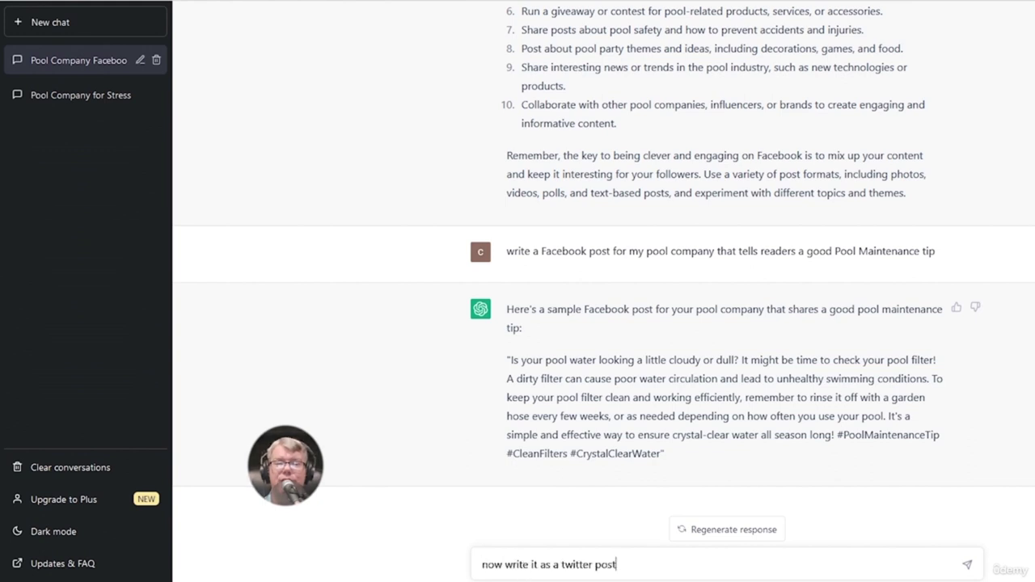
key("Return")
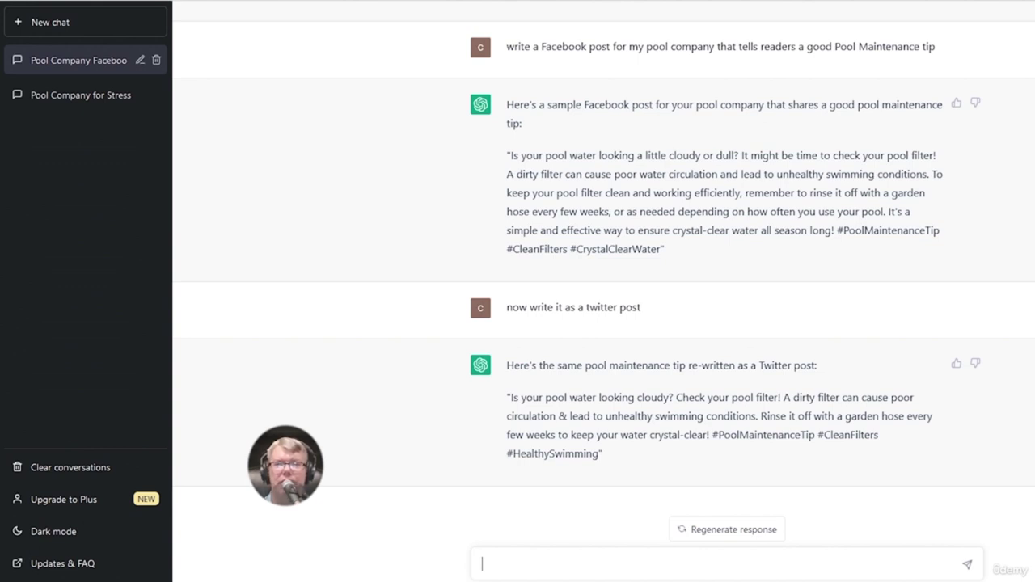
type("now write it as a fun upbeat easy to read article for my blog")
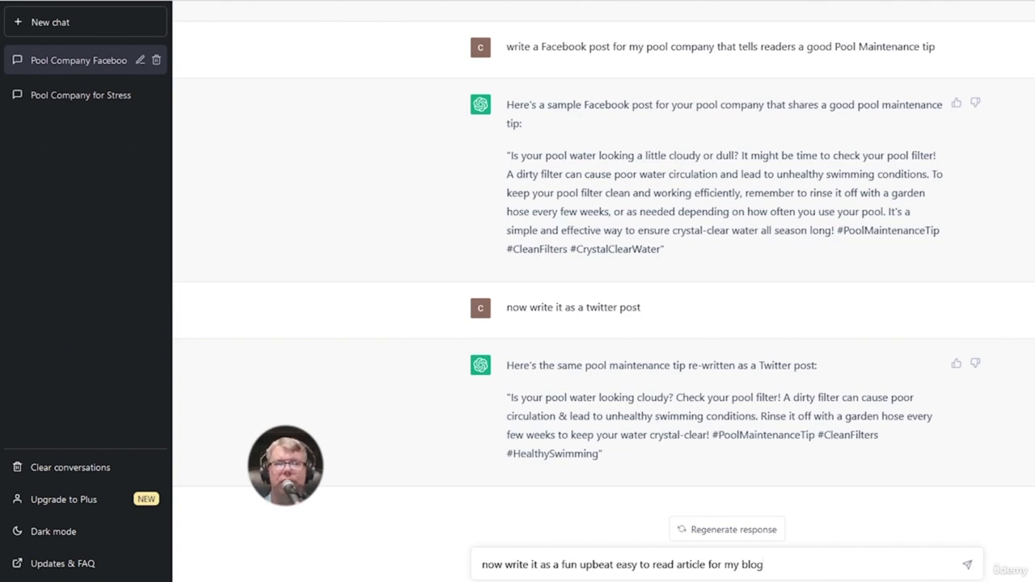
key("Return")
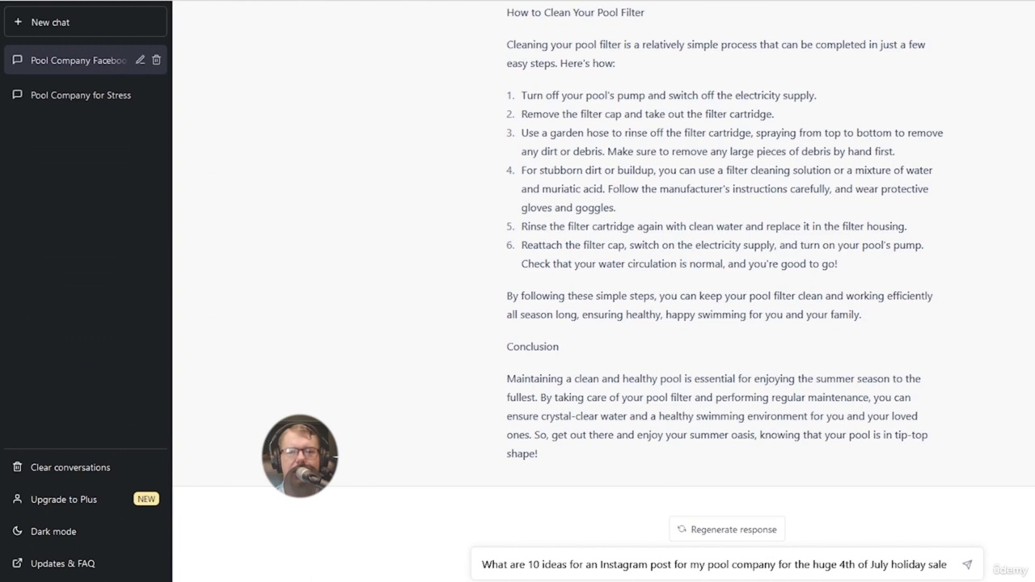
- Request 10 Instagram post ideas for the pool company's huge 4th of July sale, and up to 10 relevant hashtags that generate a conversion
key("Return")
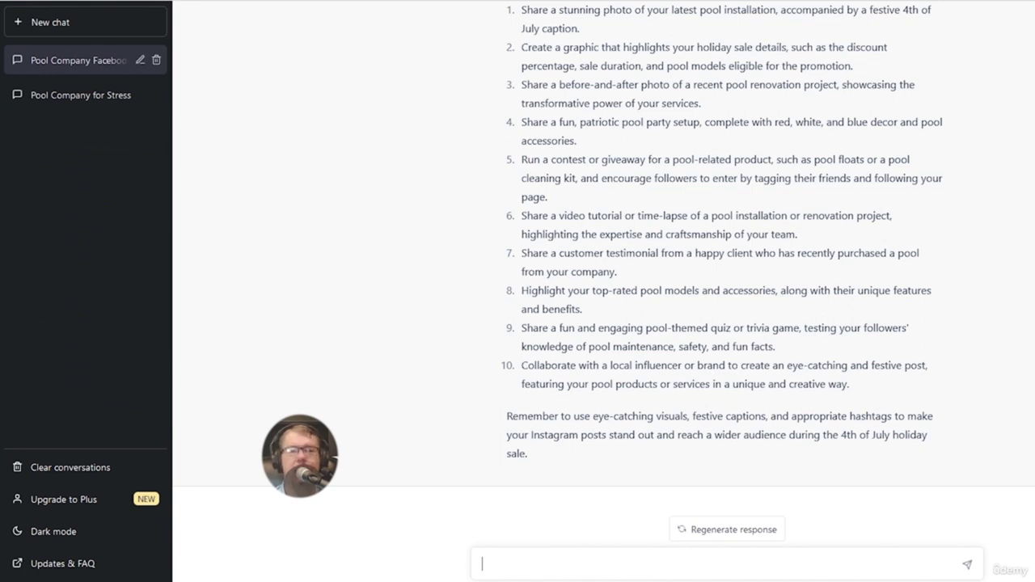
type("What are the best relevant hashtags that will generate a conversion to an Instagram post for my pool company on the 4th of July holiday where we are having a huge sale. Include up to 10 hashtags")
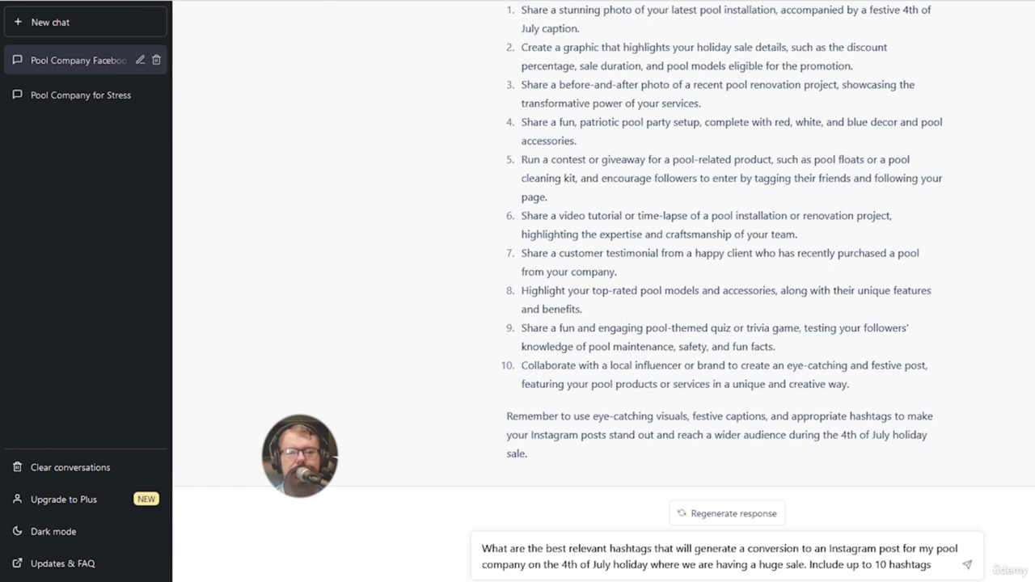
key("Return")
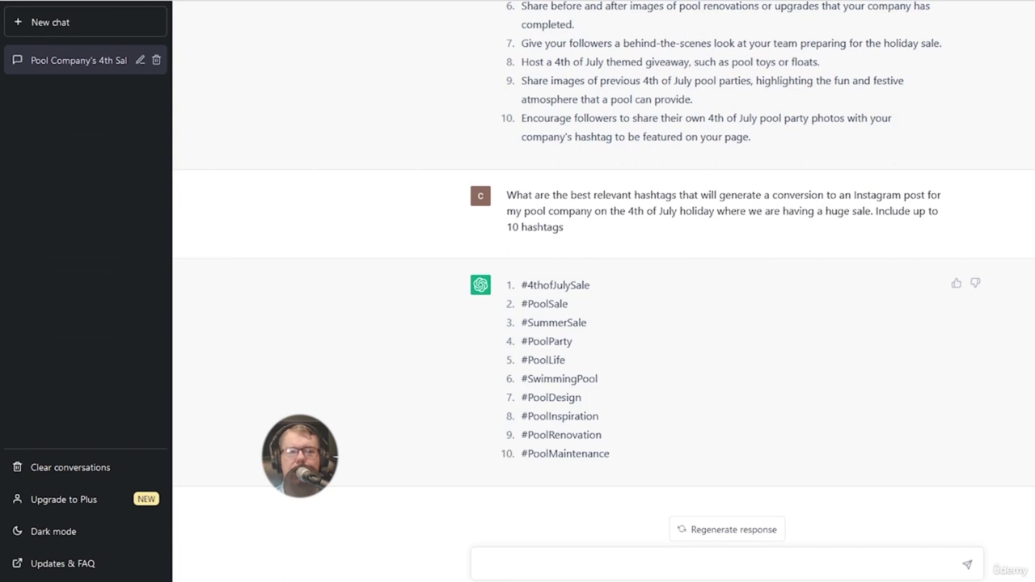
- Request 10 more hashtags locally and geo relevant to Miami Florida, and a July Instagram campaign strategy for a pool company there
left_click(543, 573)
type("Now provide 10 more hashtags, but this time, make them locally and Geo relevant to Miami Florida")
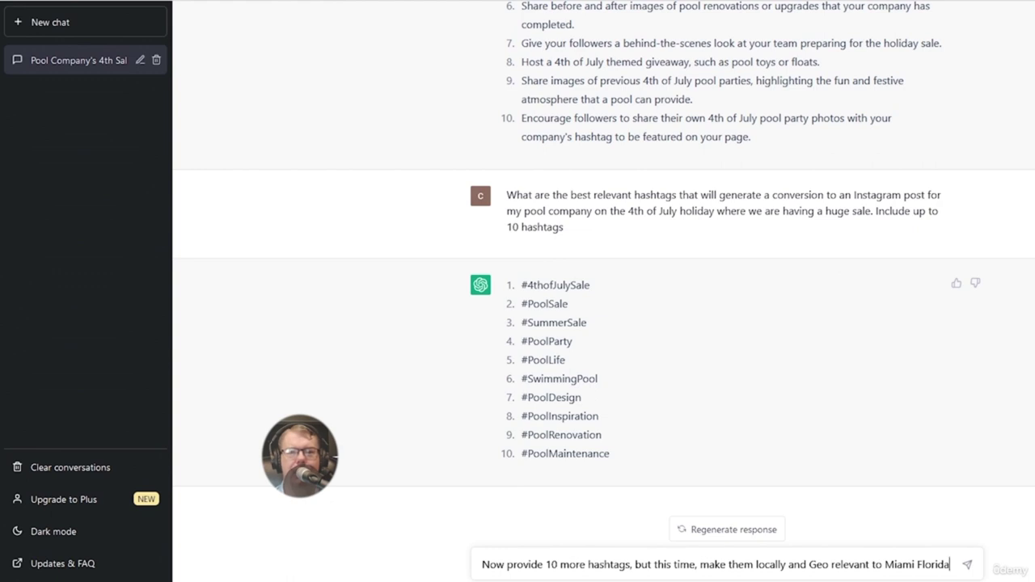
key("Return")
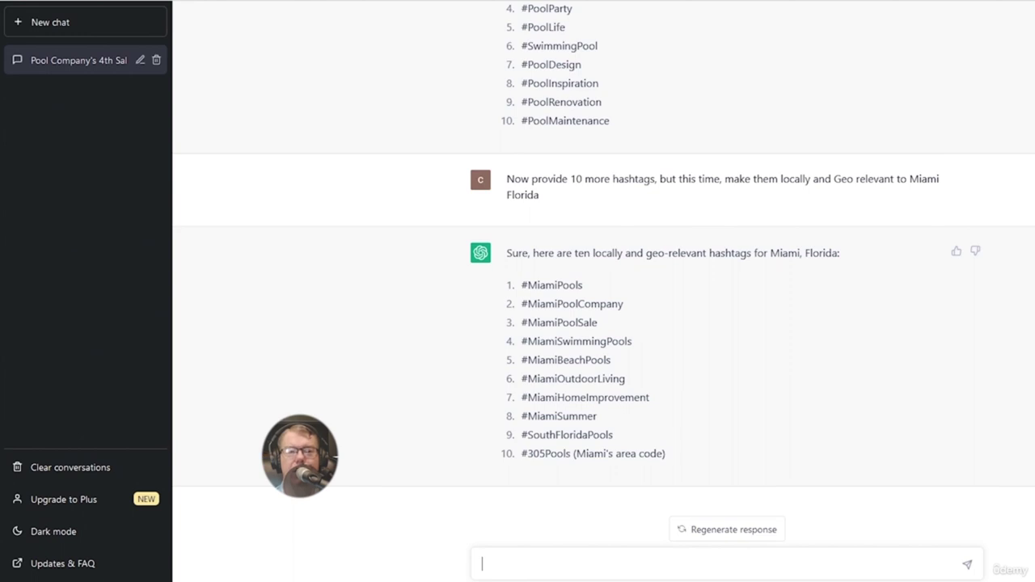
type("Write an Instagram campaign strategy for a pool company during the month of July in Miami Florida")
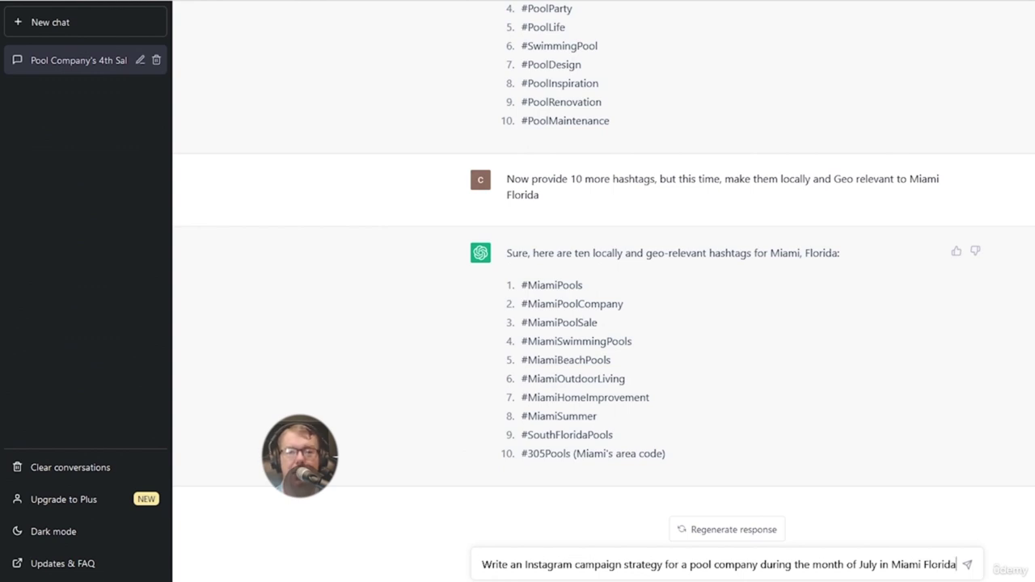
key("Return")
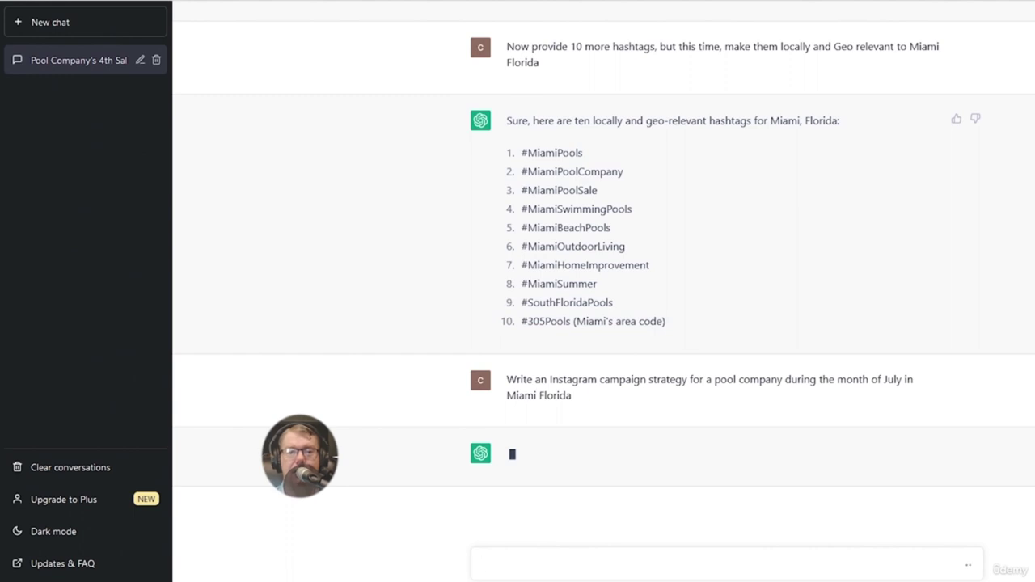
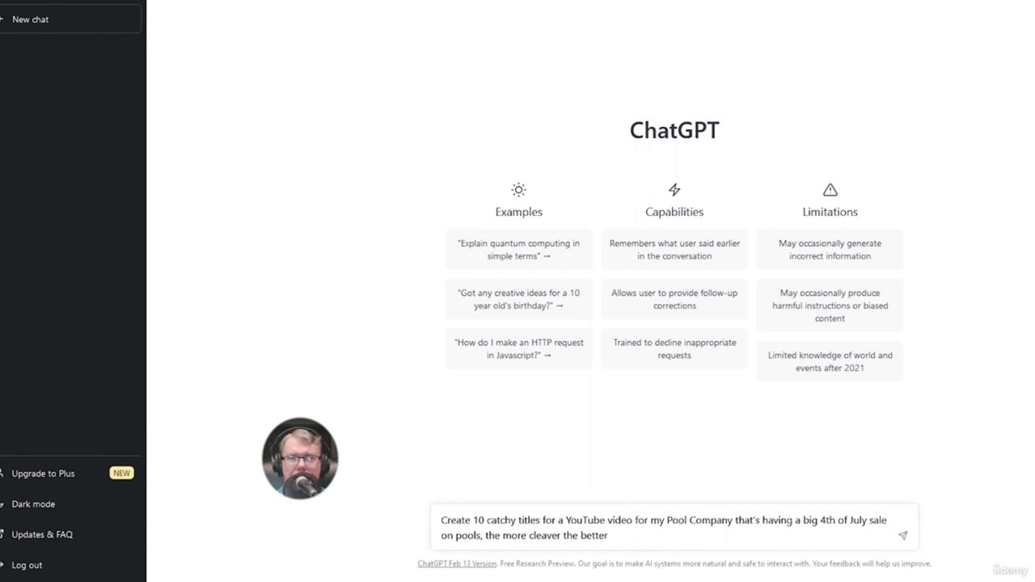
- Request 10 catchy, clever YouTube titles for the pool company's big 4th of July sale, and a detailed description of an engaging, enticing video thumbnail
key("Return")
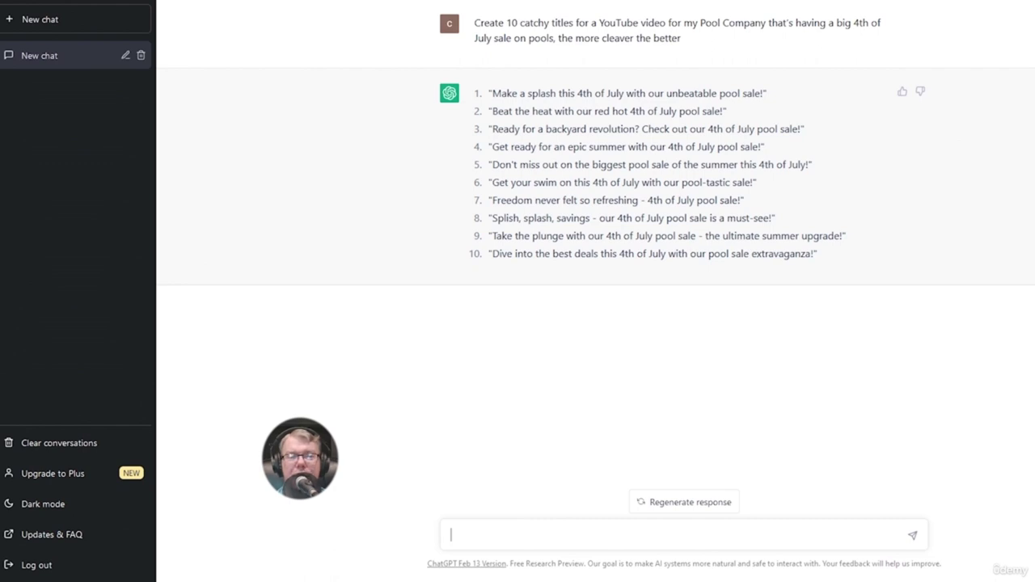
type("Describe in detail what the YouTube video thumbnail should look like to be engaging and enticing to customers. Its for a YouTube video for my Pool Company that's having a big 4th of July Sale on pools")
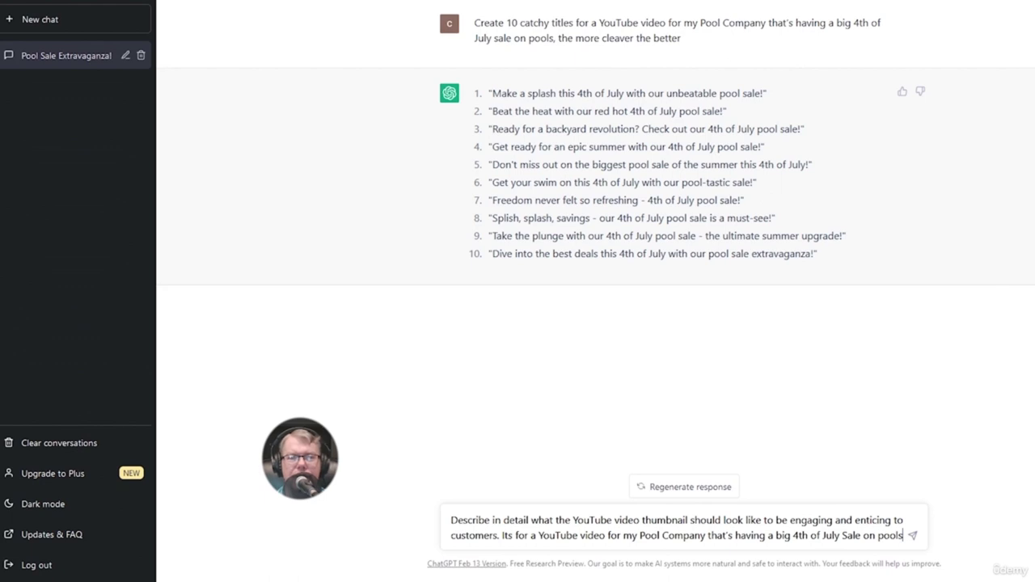
key("Return")
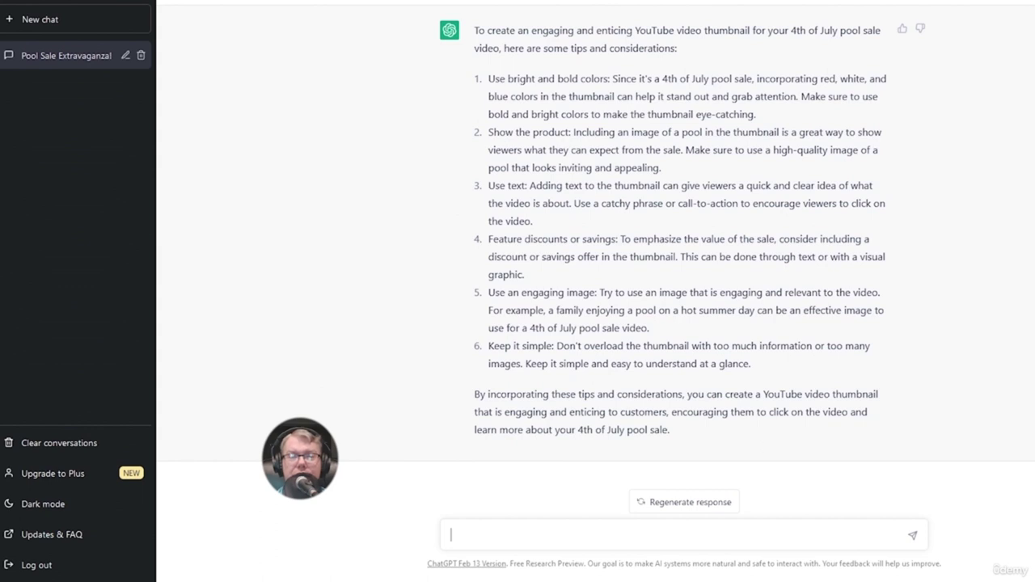
- Request a YouTube script for the 4th of July pool sale, and another version presenting the company as Miami Florida's local experts and number 1 pool company
type("Write a YouTube video script for my pool companies big sale on the 4th of July where we're having a big sale on pools")
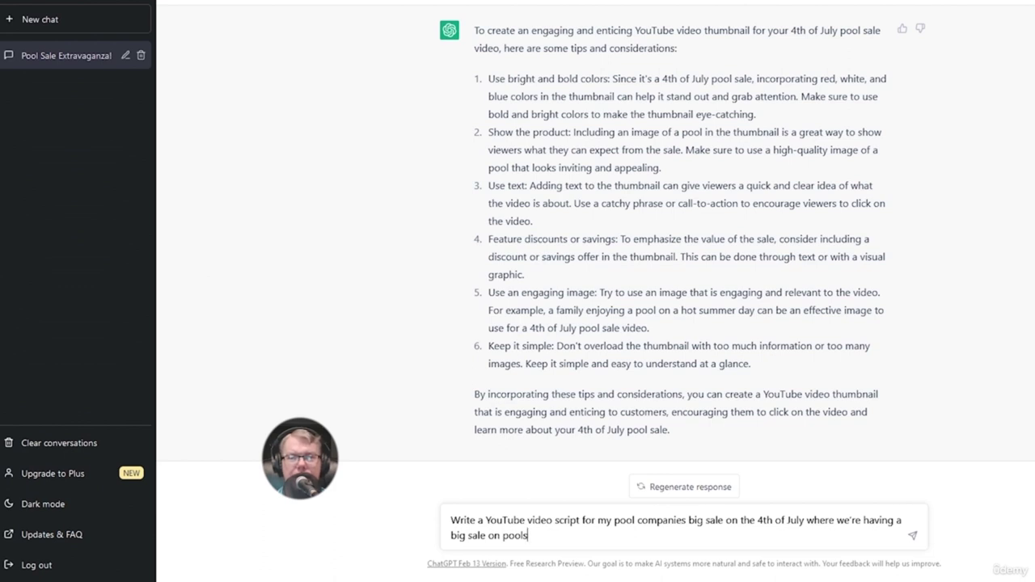
key("Return")
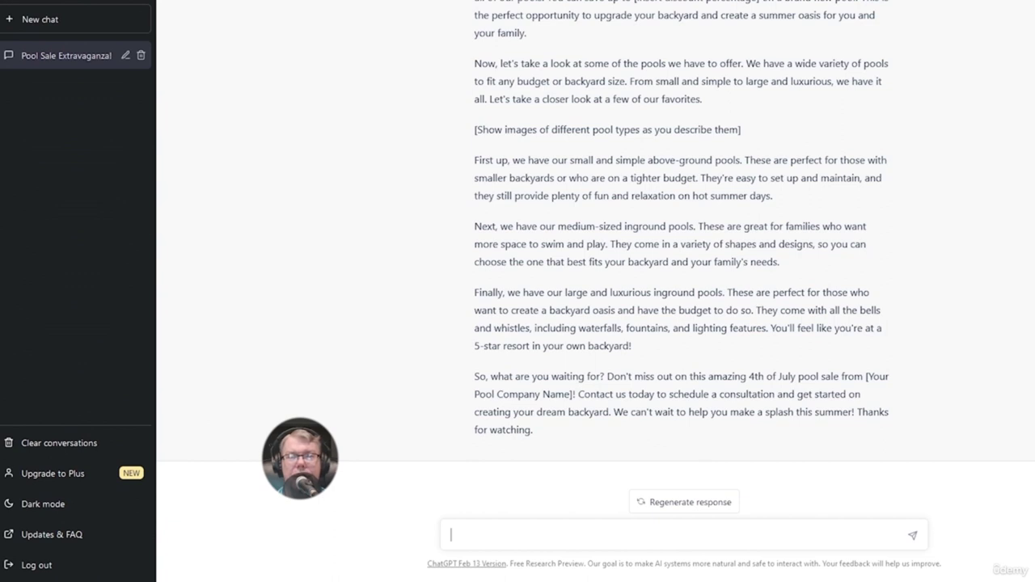
type("Write a YouTube video script for my pool companies big sale on the 4th of July where we're having a big sale on pools. Include that we're experts in our field, and we're local to Miami Florida, the number 1 pool company in the area")
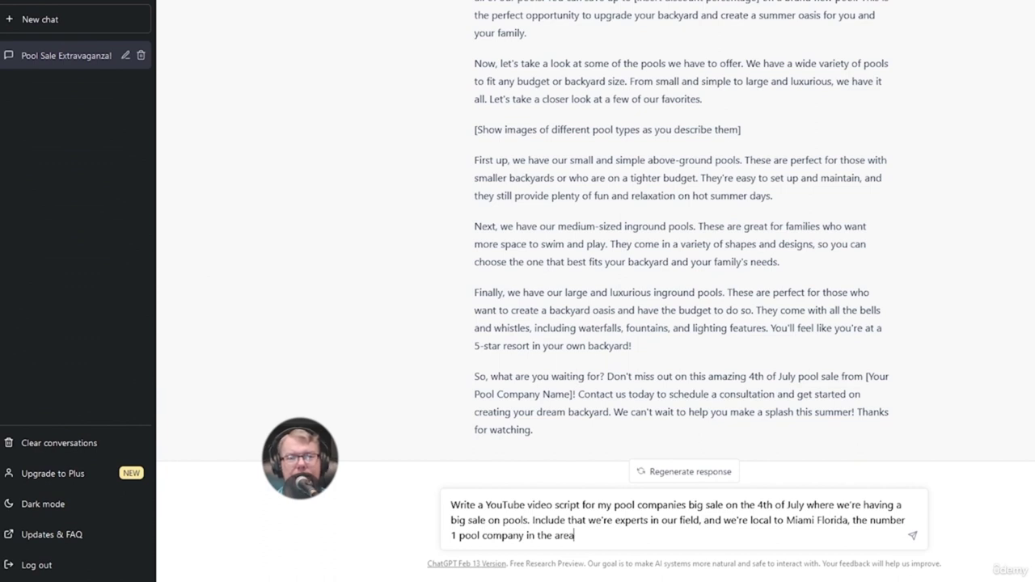
key("Return")
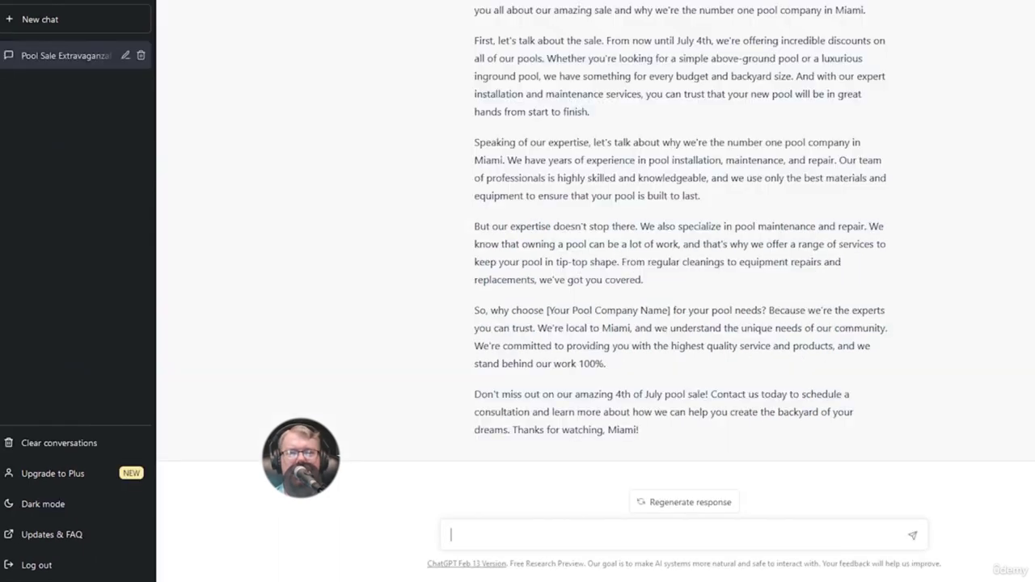
- Request 5 catchy TikTok titles for the pool company's 4th of July sale, and a TikTok script presenting it as Miami Florida's number 1 local experts
type("Write 5 effective catchy titles for a TikTok video for a 4th July sale for a Pool Company having a huge sale")
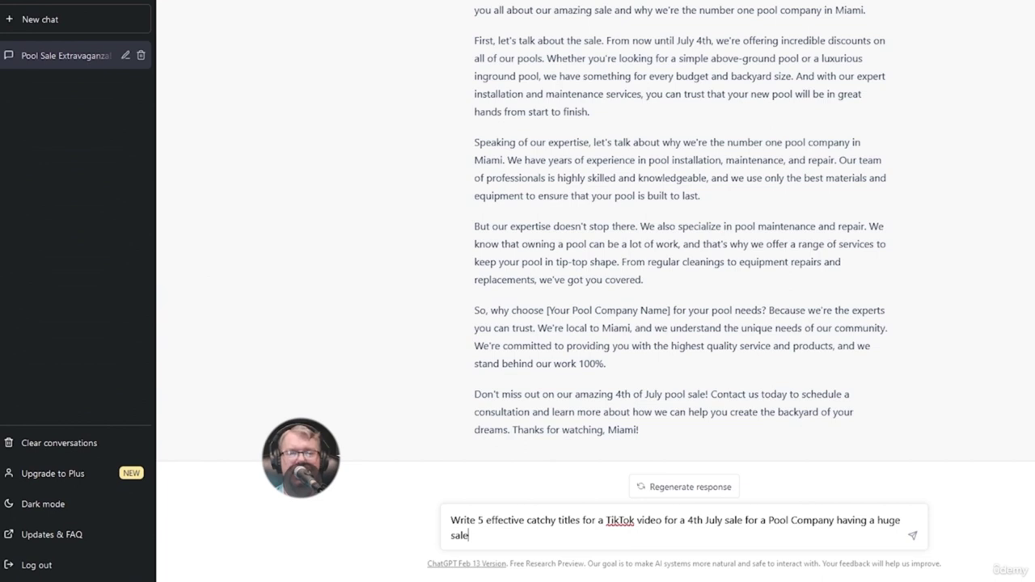
key("Return")
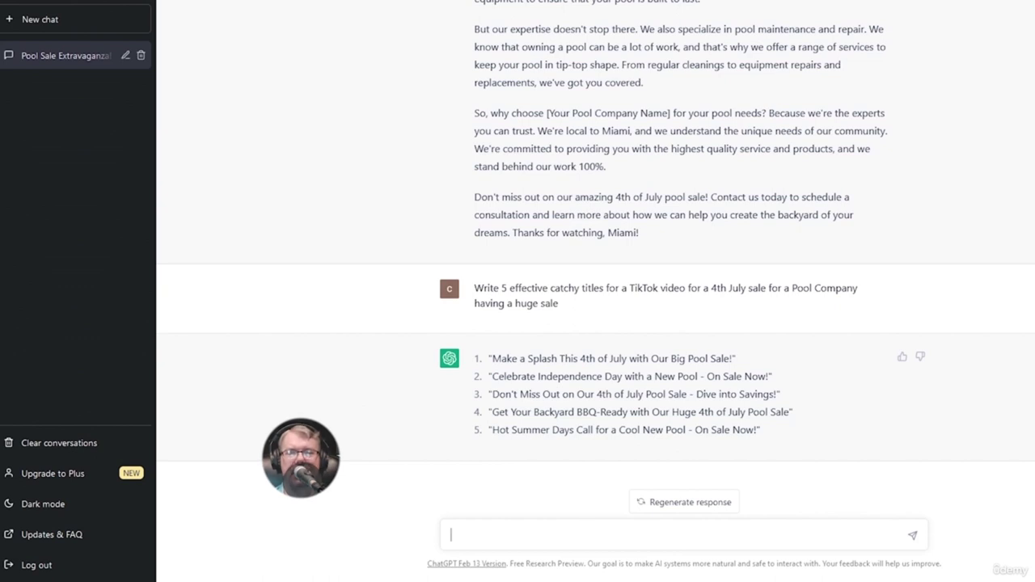
type("Write a TikTok video script for my pool companies big sale on the 4th of July where we're having a big sale on pools. Include that we're experts in our field, and we're local to Miami Florida, the number 1 pool company in the area")
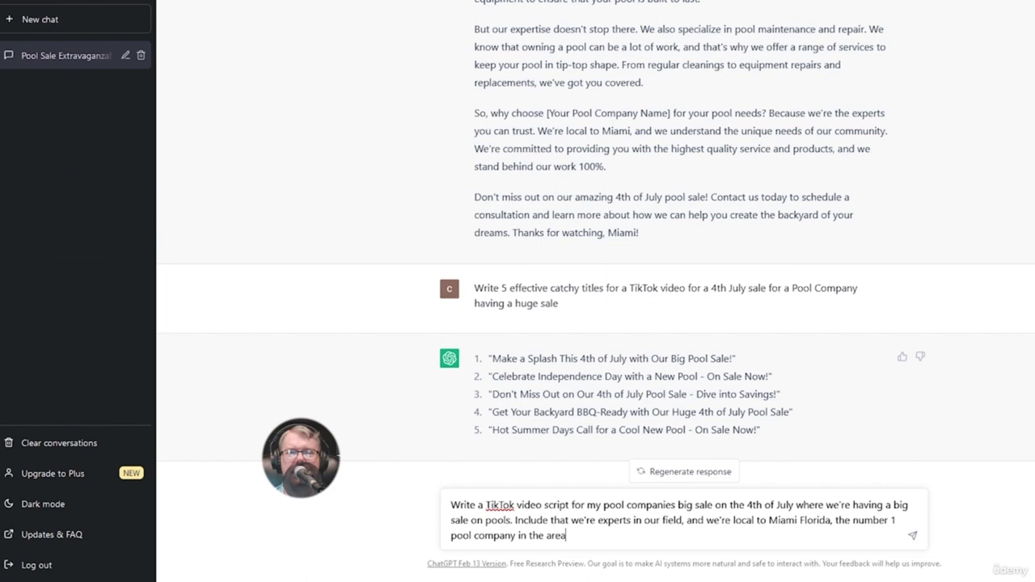
key("Return")
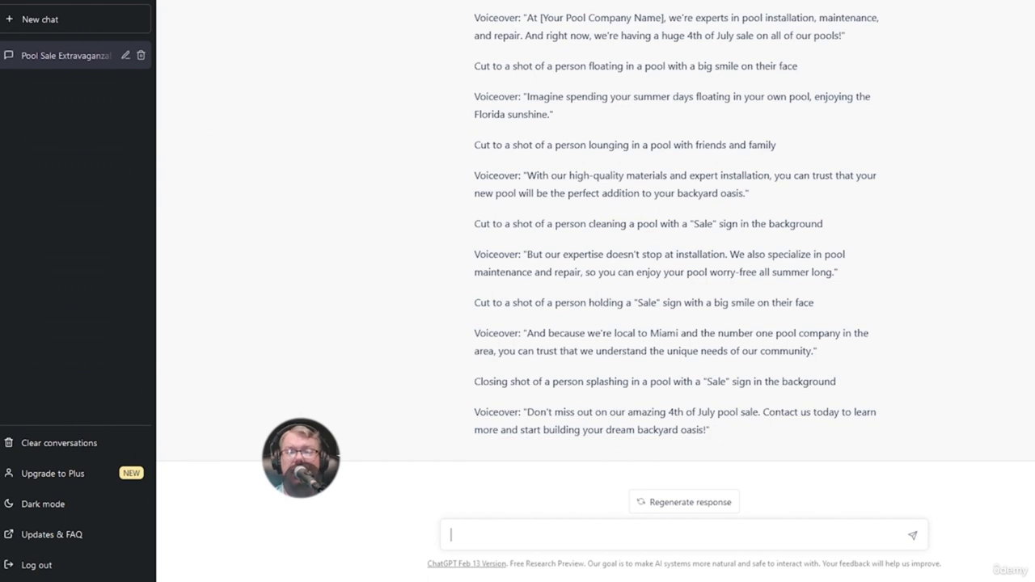
- Request up to 10 conversion-generating TikTok hashtags for the 4th of July sale, and a July TikTok campaign strategy for a pool company in Miami Florida
type("What are the best relevant hashtags that will generate a conversion to an TikTok video for my pool company on the 4th of July holiday where we are having a huge sale. Include up to 10 hashtags")
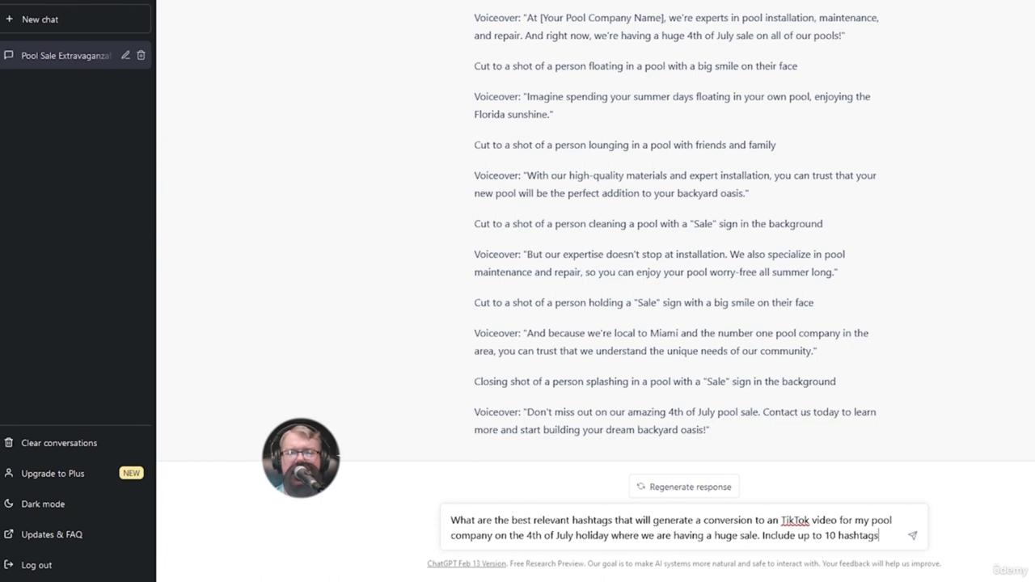
key("Return")
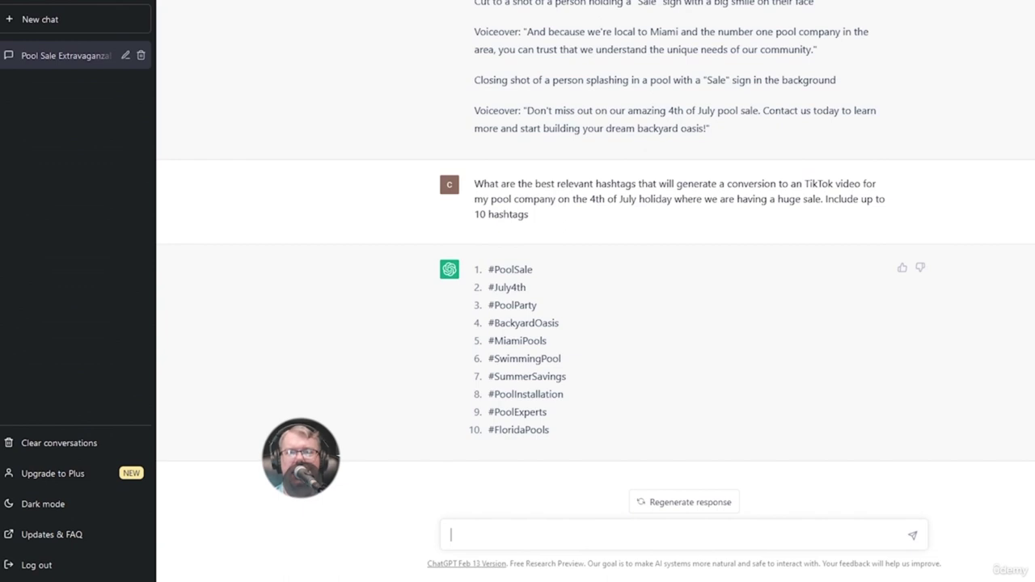
type("Write a TikTok campaign strategy for a pool company during the month of July in Miami Florida")
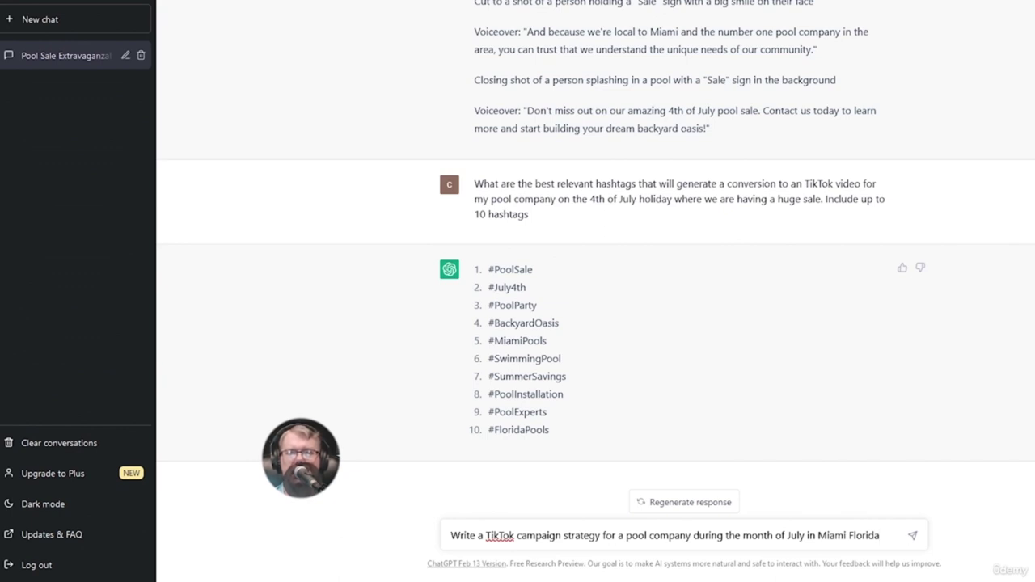
key("Return")
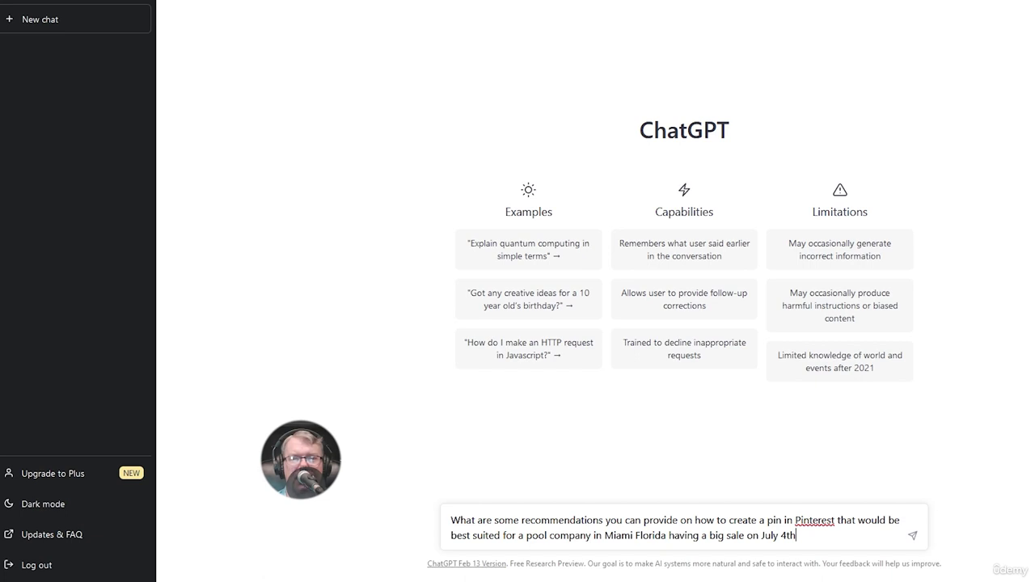
- Request recommendations for creating a Pinterest pin for a Miami Florida pool company's July 4th sale, and 5 interesting, eye-catching Pinterest titles
key("Return")
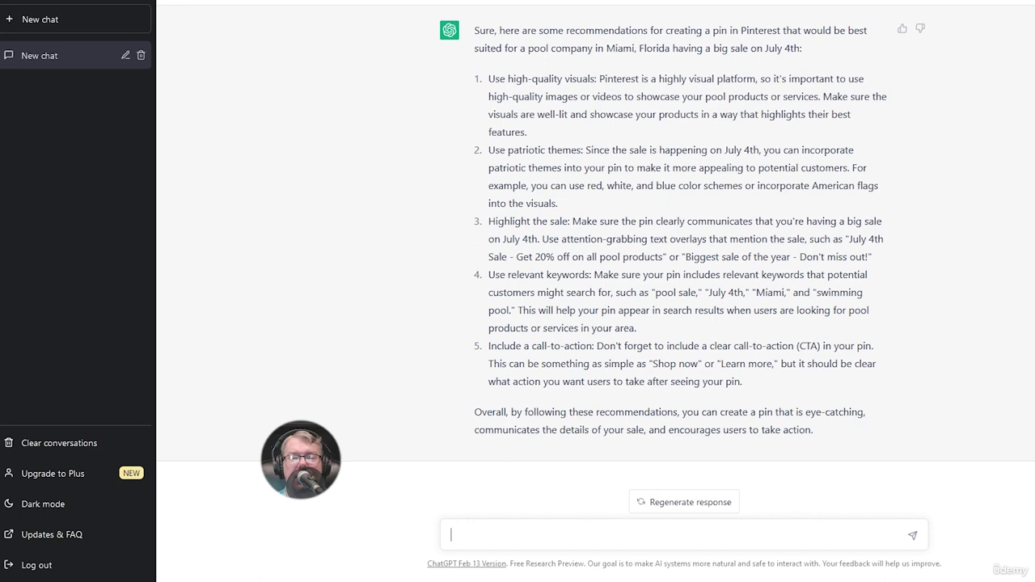
type("Write 5 interesting and eye catching Pinterest Titles for a pool company in Miami Florida having a big sale on July 4th")
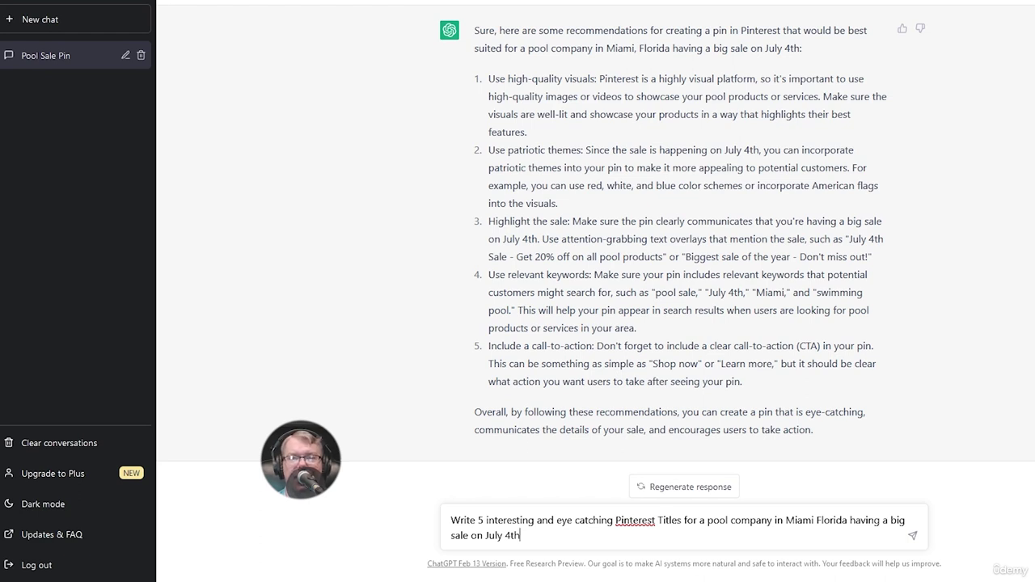
key("Return")
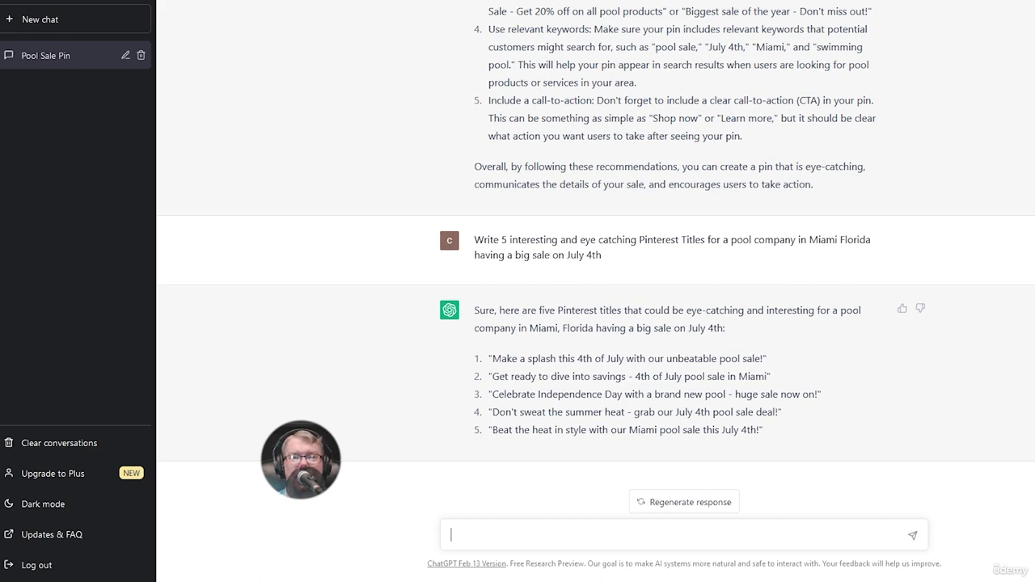
- Request a Pinterest description about the Miami Florida pool company's big July 4th sale with a clever call to action
type("Write a Pinterest description about pool company in Miami Florida having a big sale on July 4th with a clever call to action")
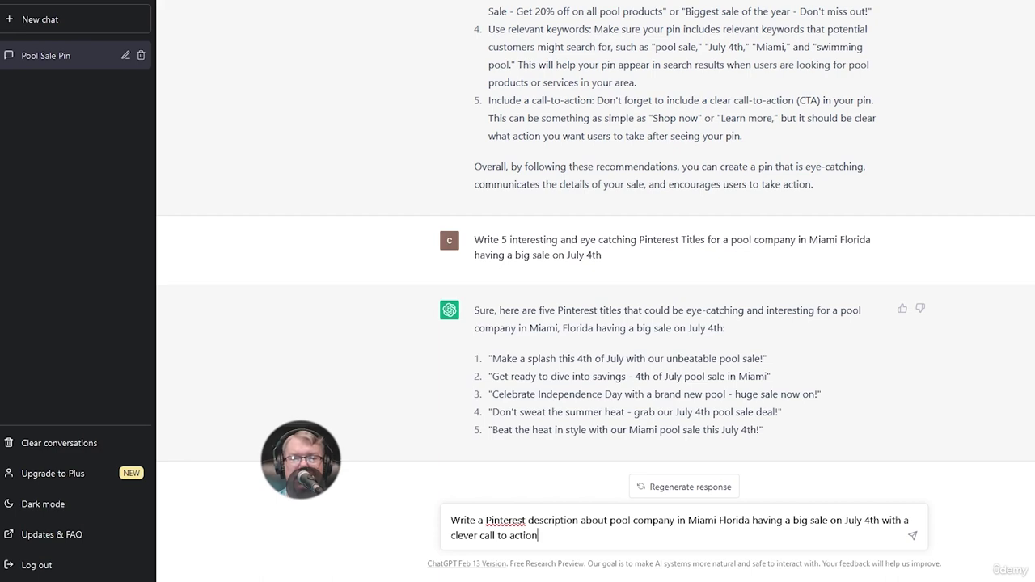
key("Return")
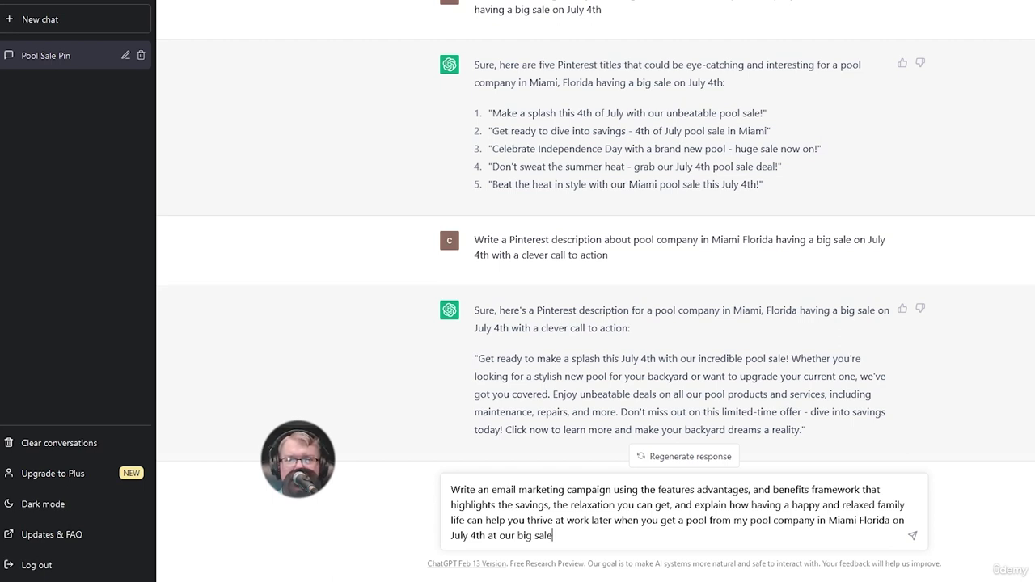
- Request two features, advantages and benefits email campaigns for the July 4th sale: one on relaxed family life, one on a kids' space paying for itself
key("Return")
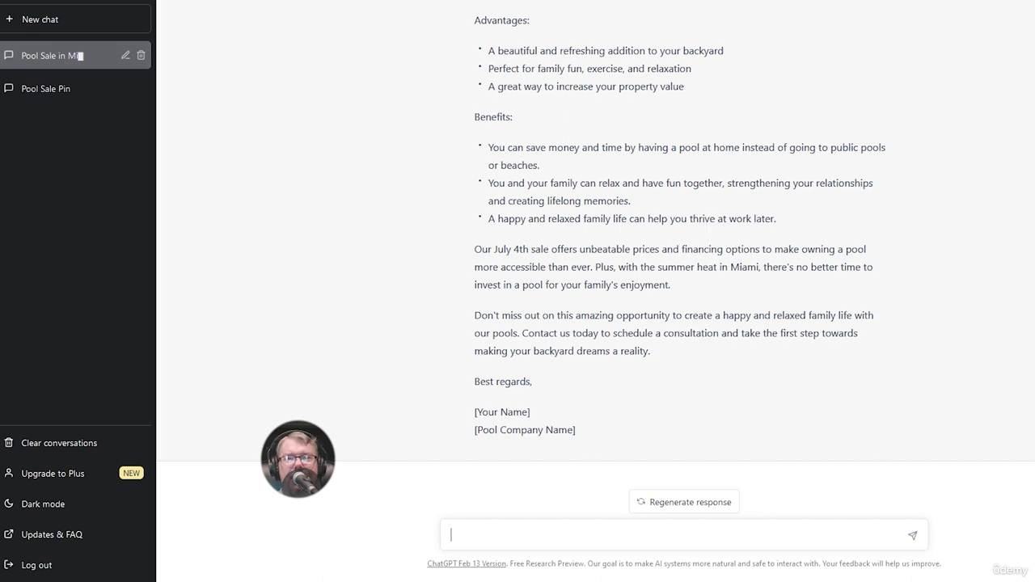
type("Write an email marketing campaign using the features advantages, and benefits framework that highlights the savings, creating a fun space for your kids that will pay for itself over time when you get a pool from my pool company in Miami Florida on July 4th at our big sale")
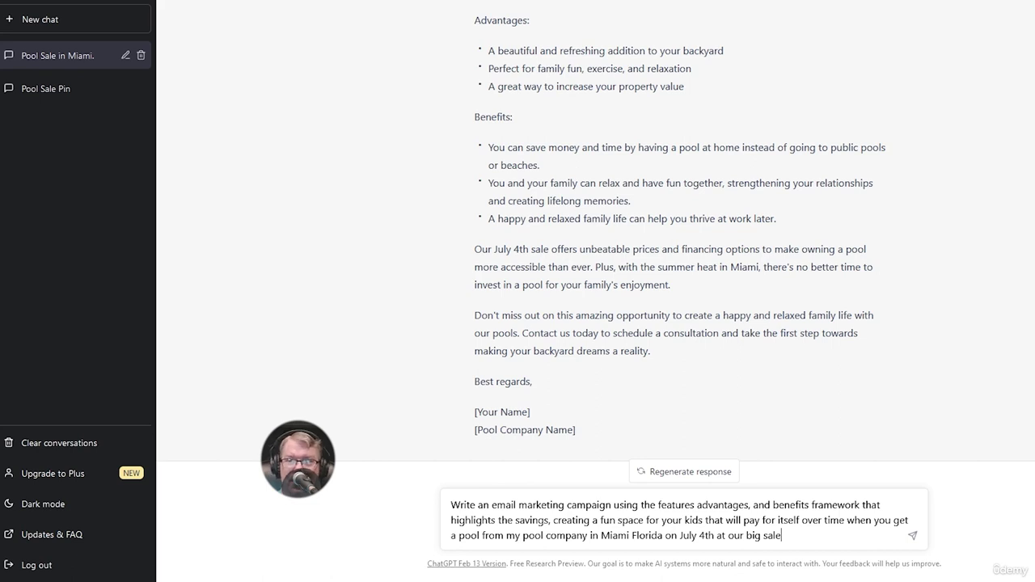
key("Return")
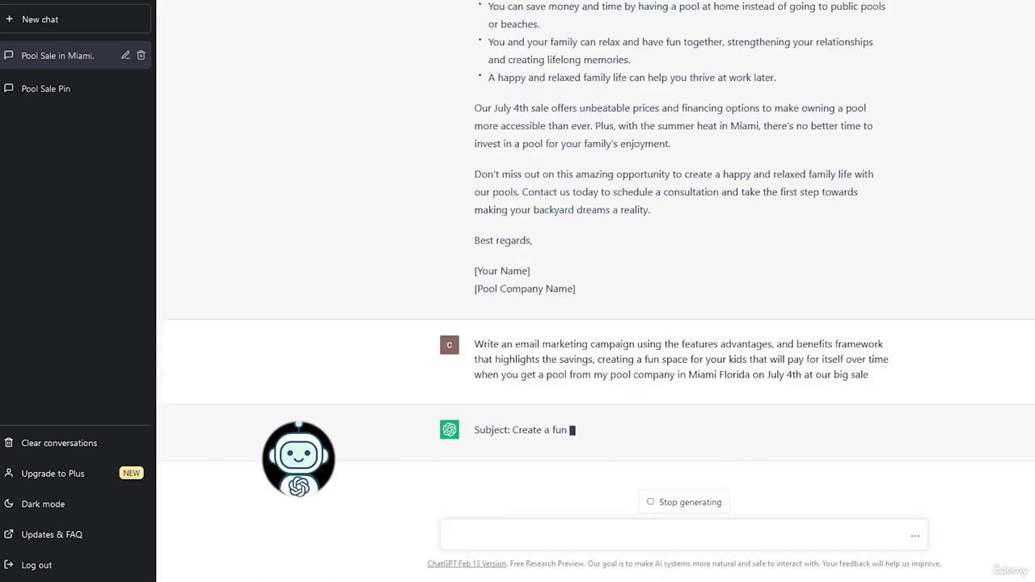
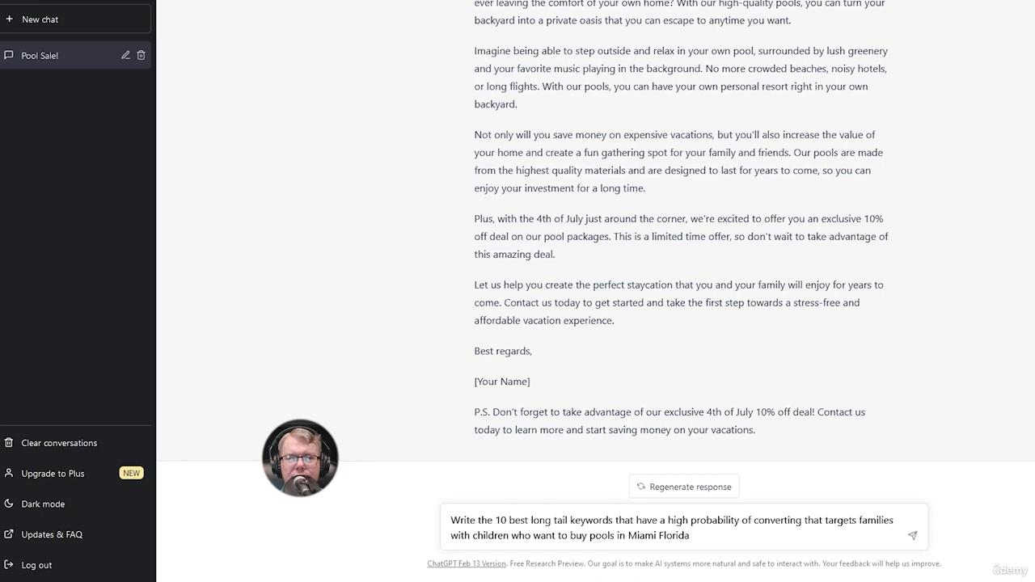
- Request 10 long tail keywords targeting Miami families with children, and a keyword- and geo-optimized article on "Affordable family-friendly pool designs in Miami" with a call to action
key("Return")
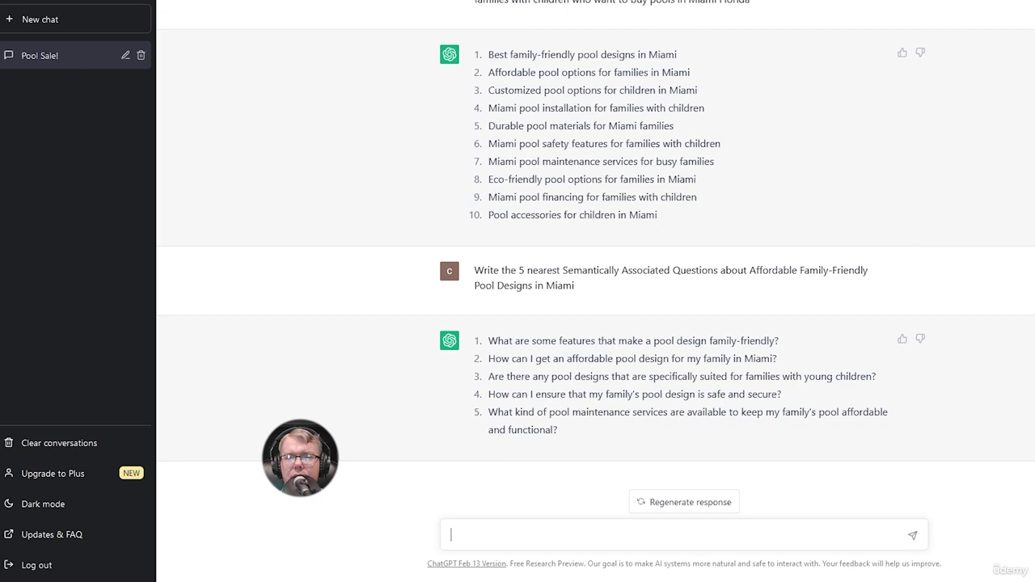
type("Write a key word dense article that is keyword optimized and Geo optimized for: \"Affordable family-friendly pool designs in Miami\" with my pool company being the clear option to use for this, and include an call to action at the end of the article to solve their problem of needing to find an affordable family-friendly pool designs in Miami")
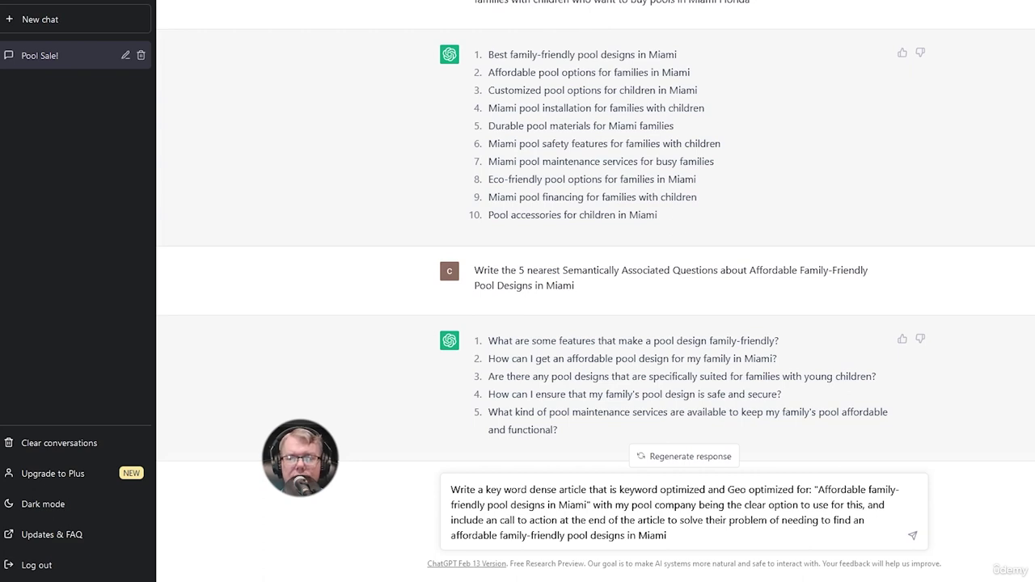
key("Return")
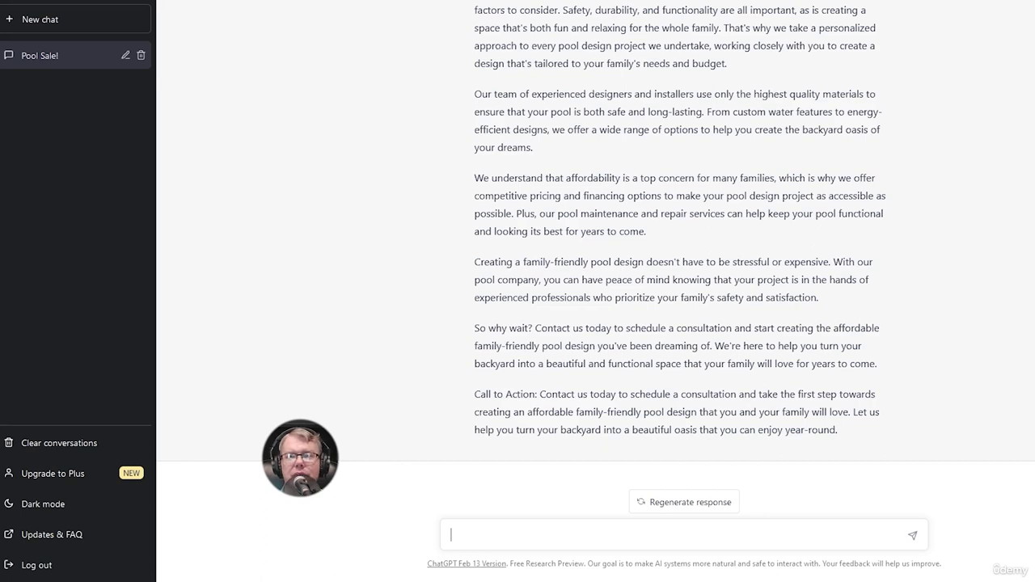
- Ask to condense the article down to a Twitter post, and request 10 blog ideas related to the keyword "Saltwater pool installation Miami"
type("condense this article down to a twitter post")
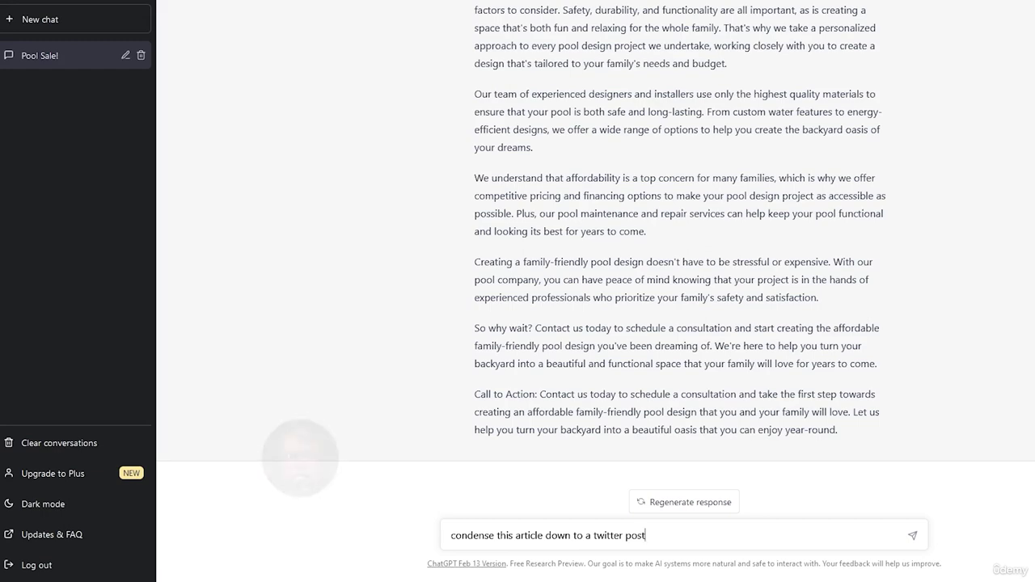
key("Return")
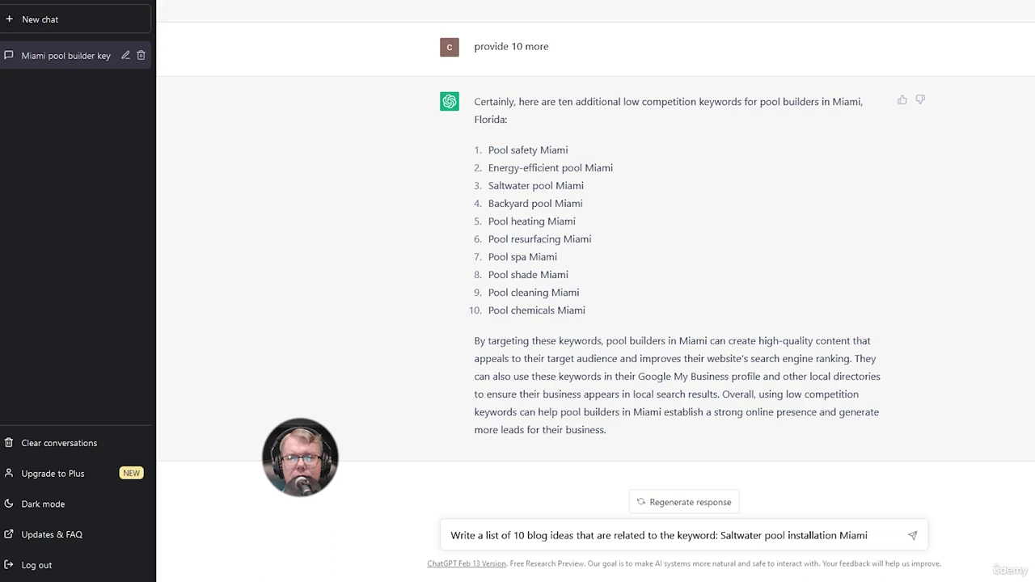
key("Return")
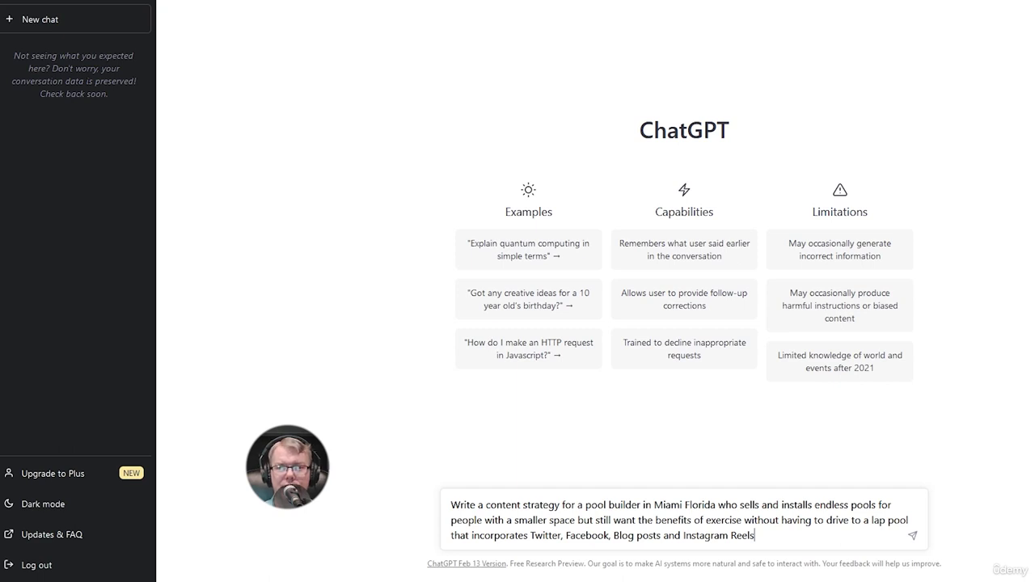
- Request a Twitter, Facebook, blog and Instagram Reels content strategy for a Miami endless pool builder, and two 1-minute Reel scripts, the second with one drone shot
key("Return")
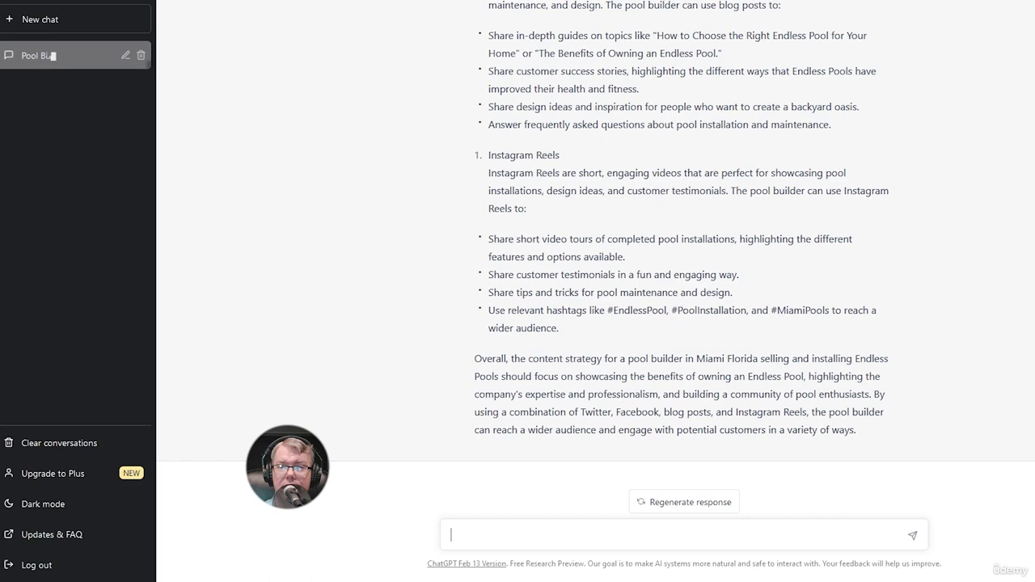
type("Write a fun a engaging script for a 1 minute Instagram Reel for a pool builder in Miami Florida who sells and installs endless pools for people with a smaller space but still want the benefits of exercise without having to drive to a lap pool")
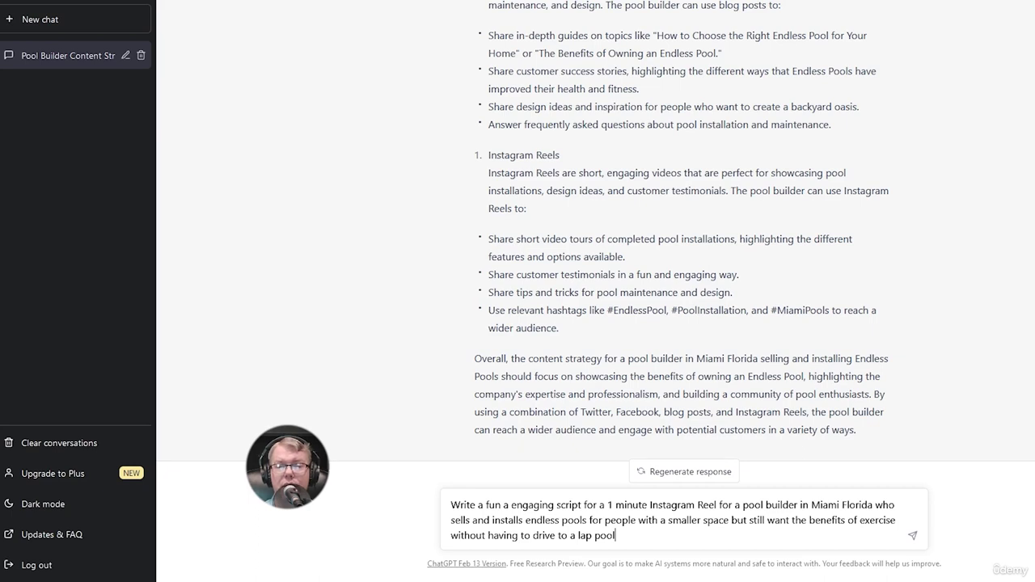
key("Return")
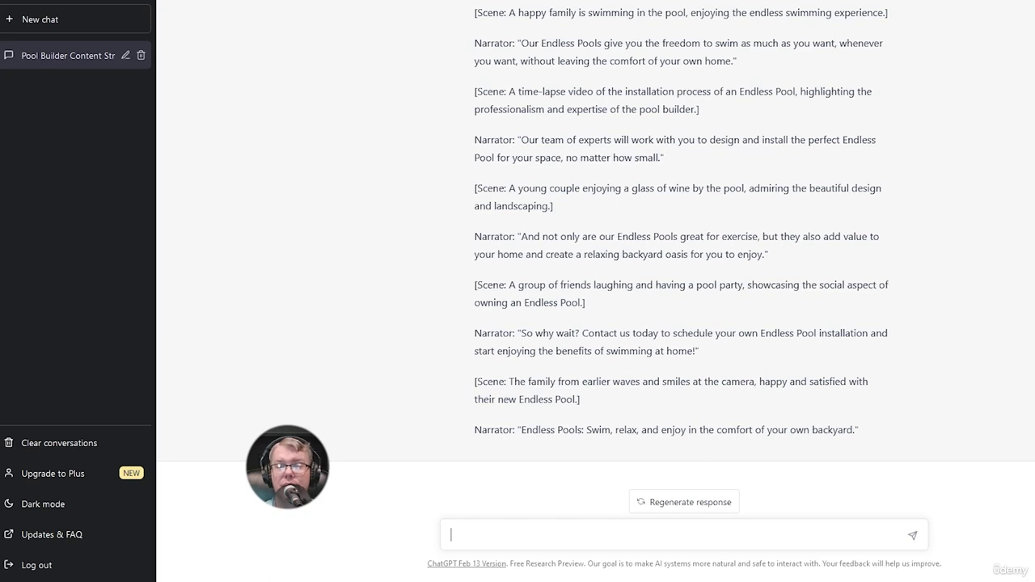
type("Write a fun and engaging script for a 1 minute Instagram Reel for a pool builder in Miami Florida who sells and installs endless pools for people with a smaller space but still want the benefits of exercise without having to drive to a lap pool that has one shot using a drone")
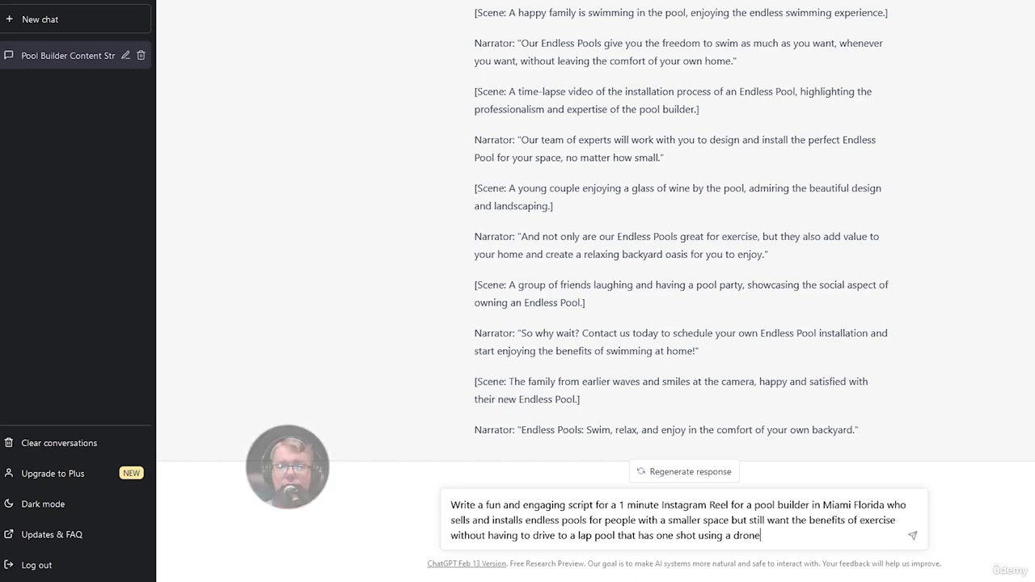
key("Return")
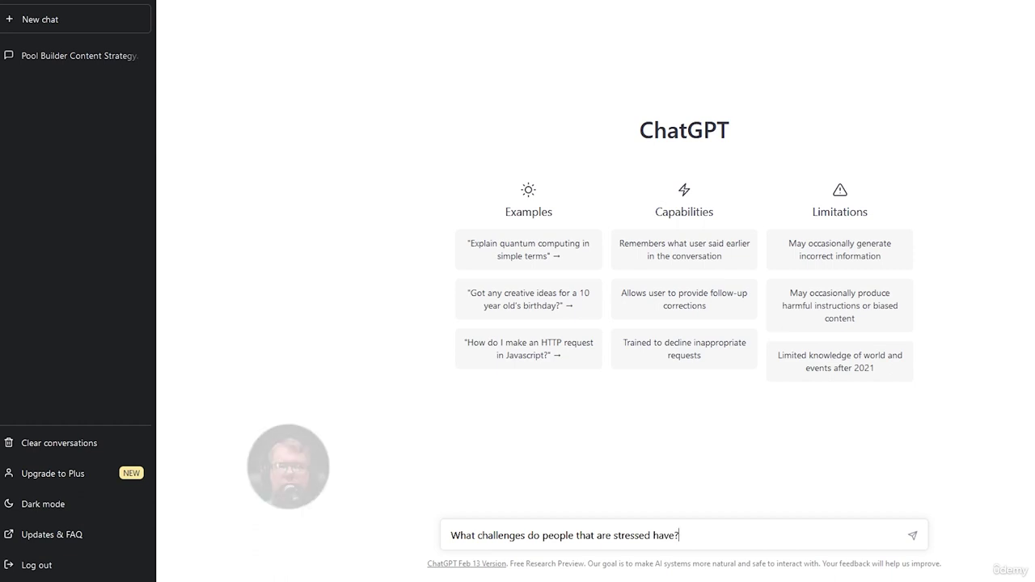
- Ask in a new chat what challenges people that are stressed have
key("Return")
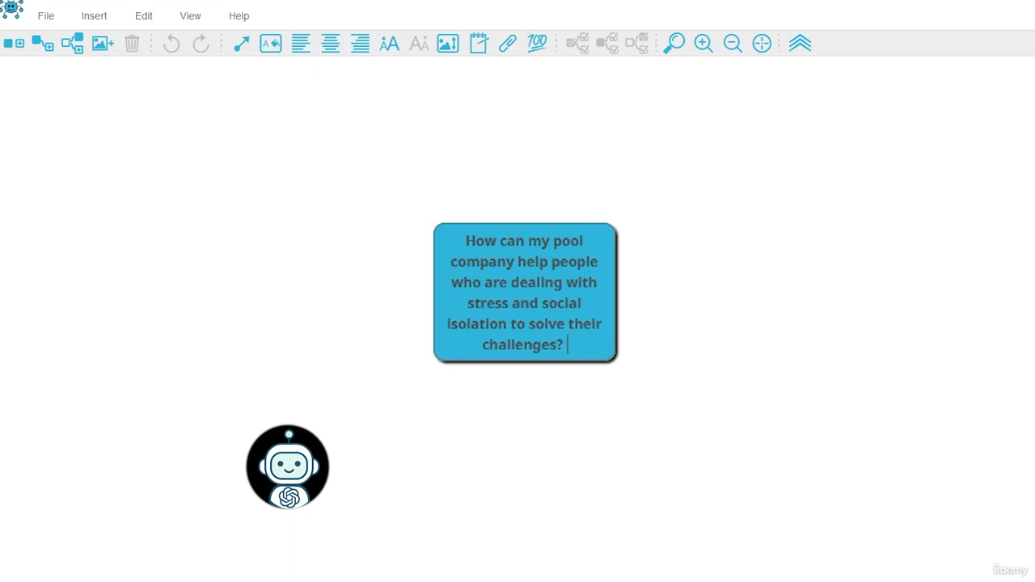
- In the mind map, add the child node "Offer pool maintenance and cleaning services:" to the central question about stress and social isolation
key("Tab")
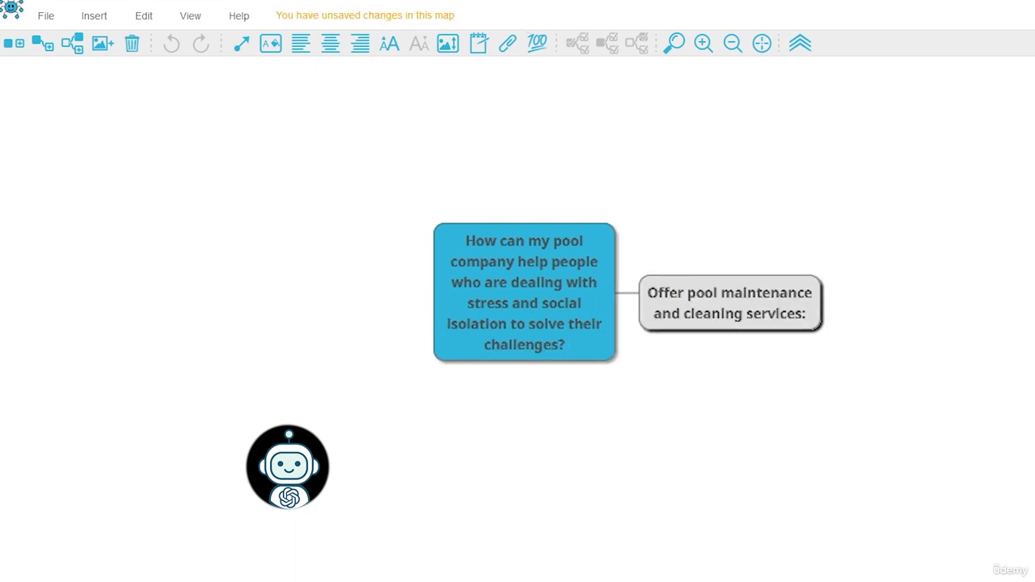
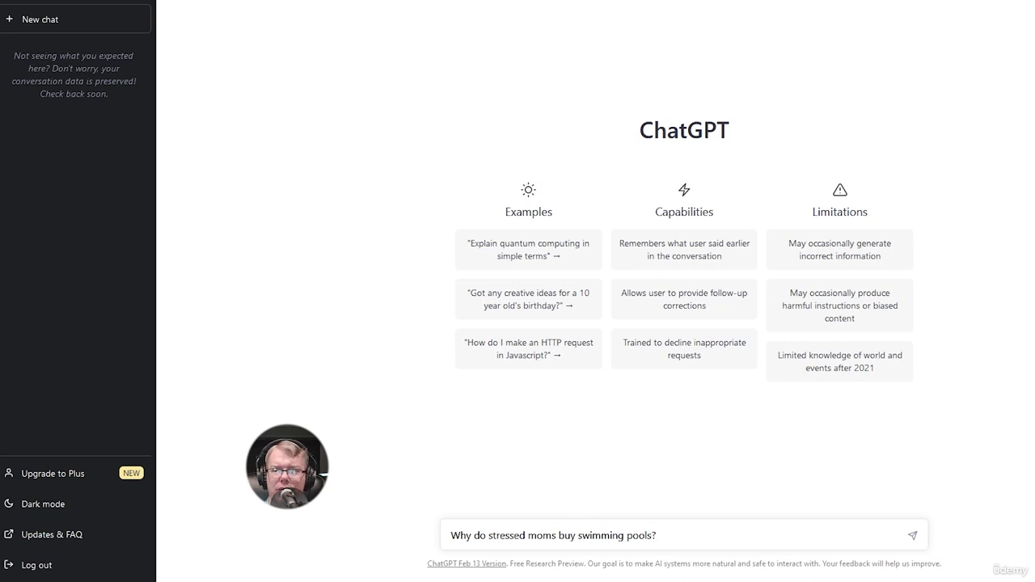
- Ask why stressed moms buy swimming pools, and request 10 different deeper reasons they want to spend quality time with their children
key("Return")
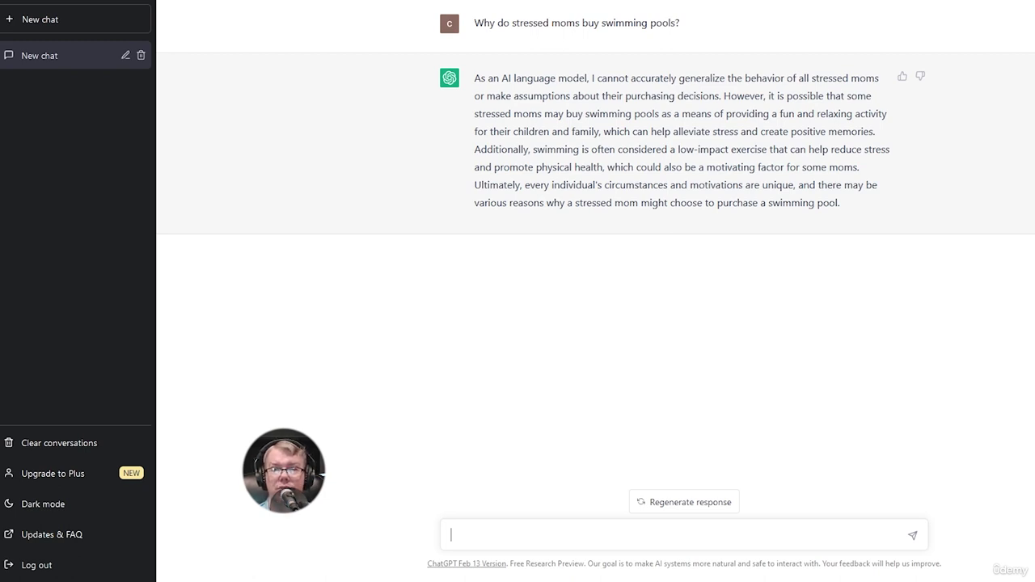
type("Write 10 different deeper reasons stressed moms want to spend quality time with their children")
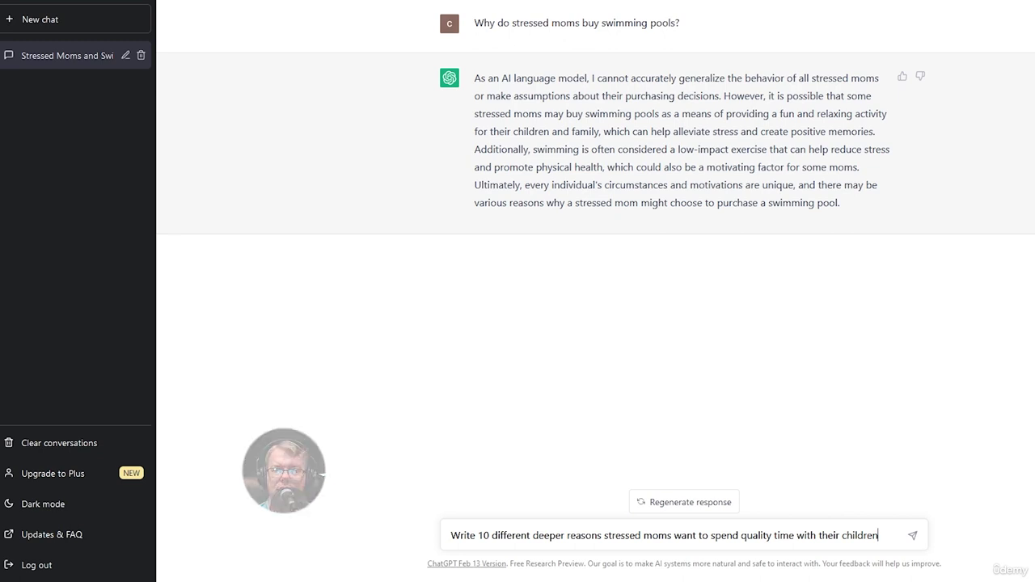
key("Return")
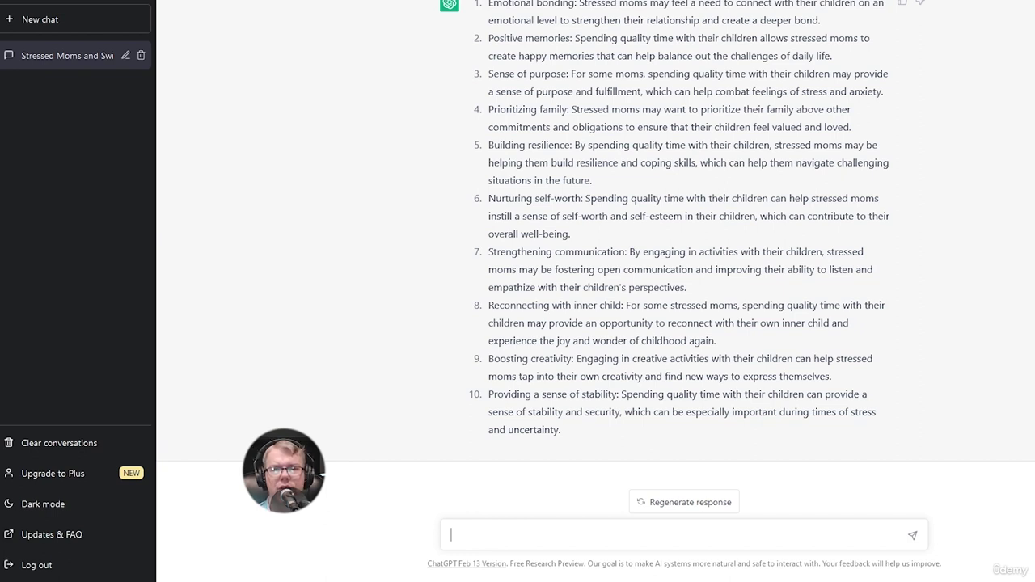
- Request 10 compelling ways a new pool helps stressed moms create lasting happy memories, and 10 more core motivations for moms' pool purchases beyond stress
type("Write 10 compelling ways that getting a new pool from my pool company can help stressed moms create happy memories and experiences that last a lifetime and help her feel happy again")
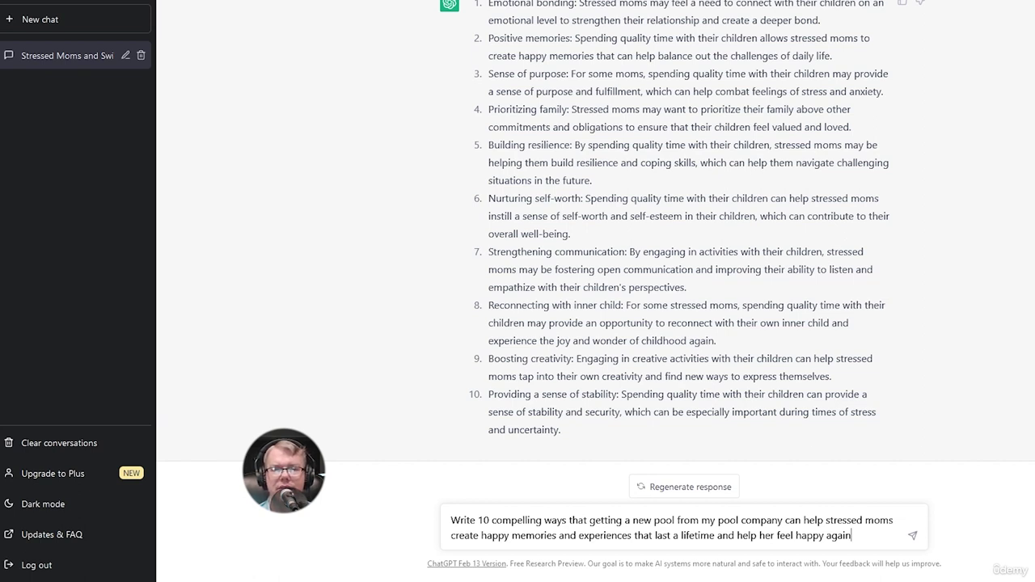
key("Return")
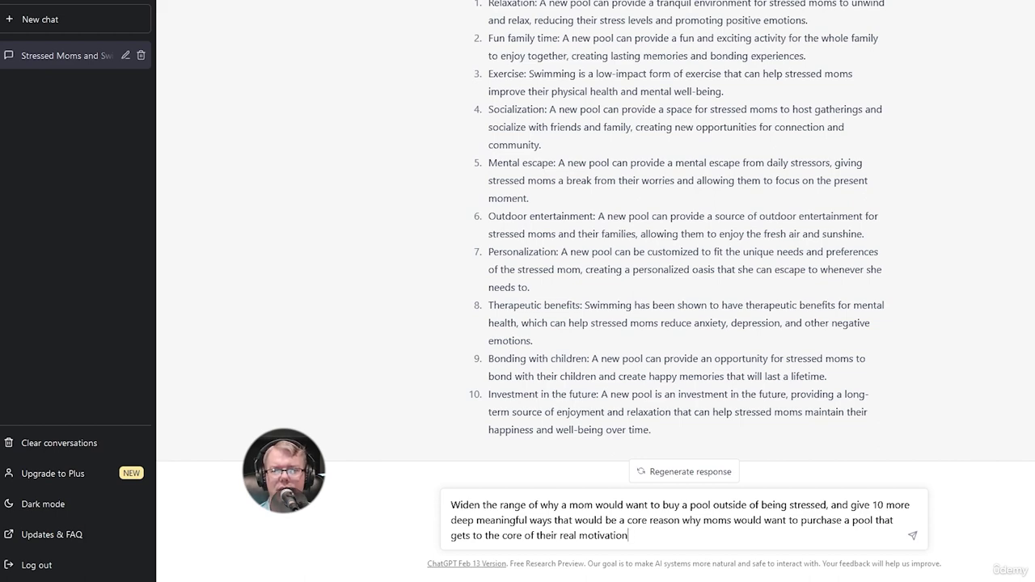
key("Return")
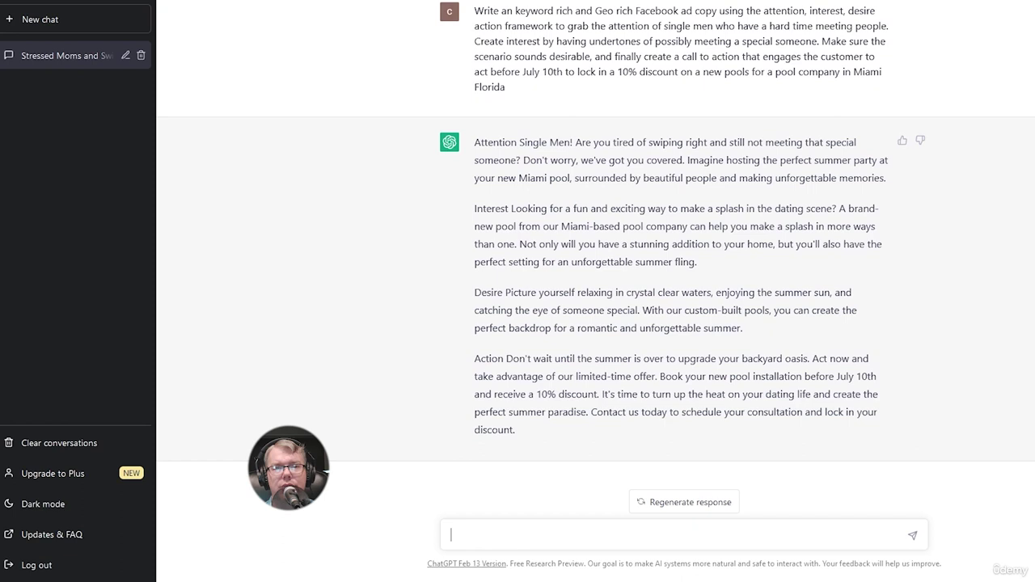
- Request rewrites of the single men's ad as super easy to read, very high end with complex words, and in a laid back beach surfer bum tone
type("Can you rewrite this in a way, that is super easy to read, so people that have a hard time reading can still read this?")
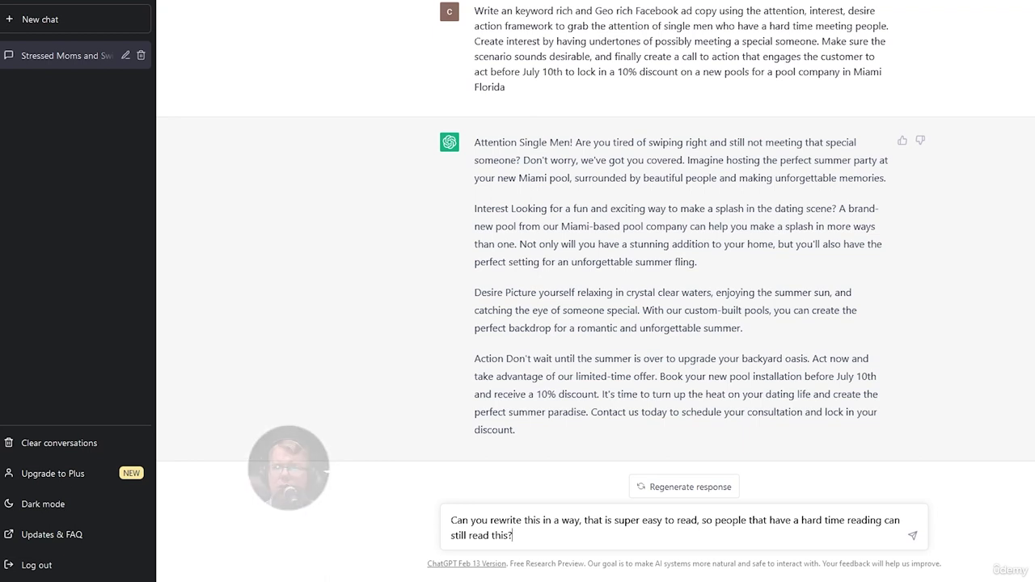
key("Return")
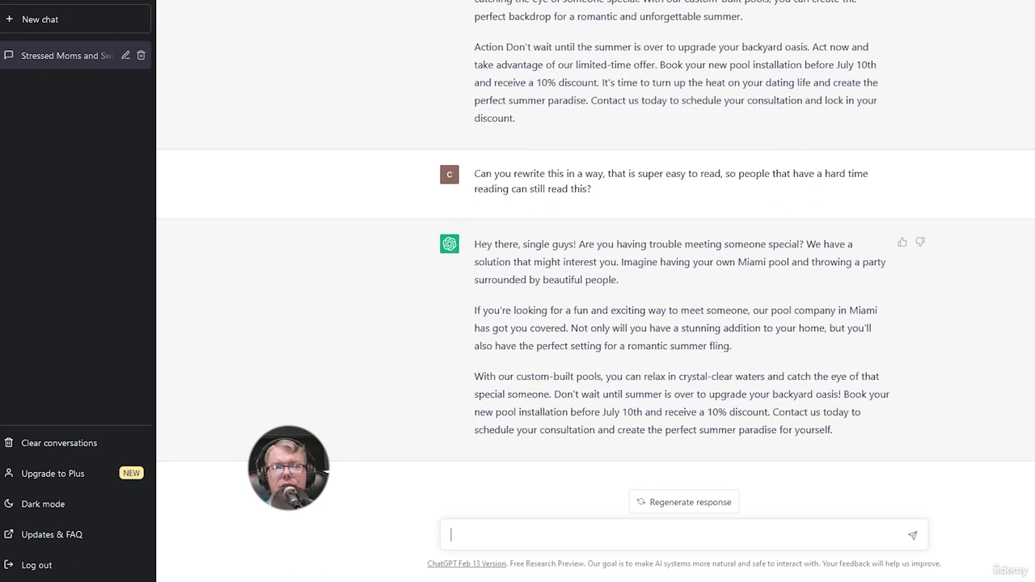
type("Can you rewrite this in a way that it is very high end reader level, where people would expect complex words and phrases to stimulate their intelligence when they read it?")
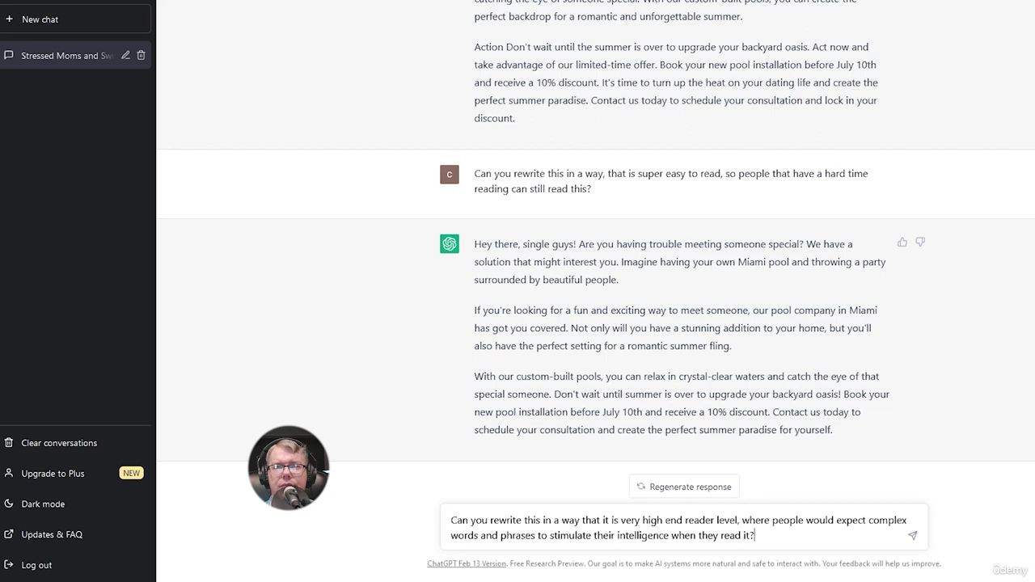
key("Return")
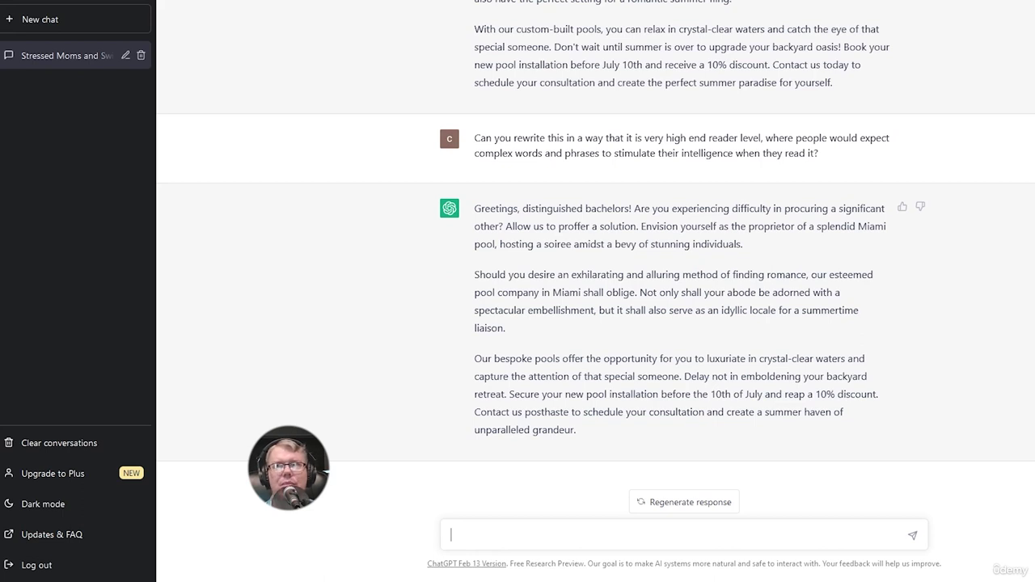
type("rewrite this in a laid back beach surfer bum tone")
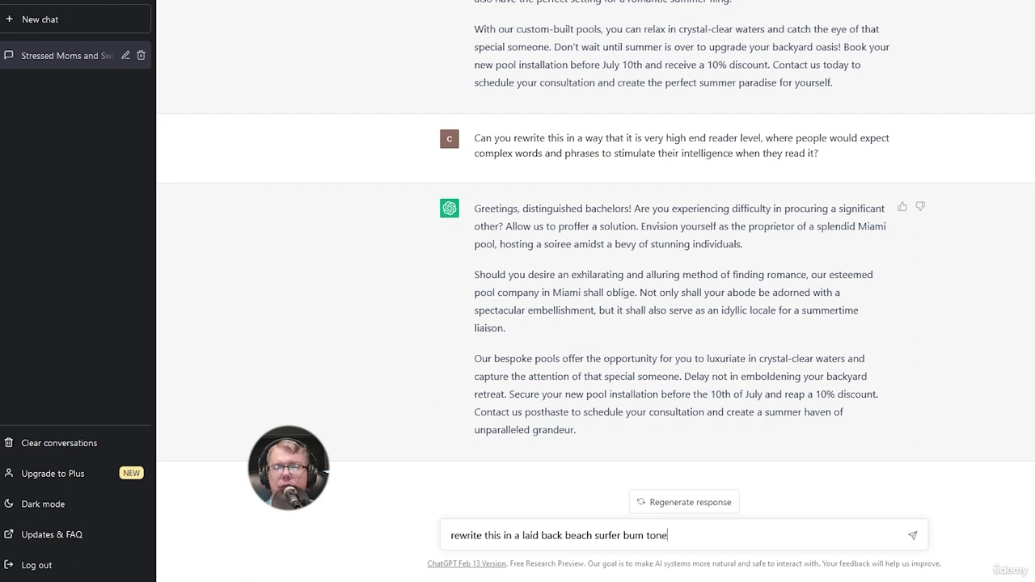
key("Return")
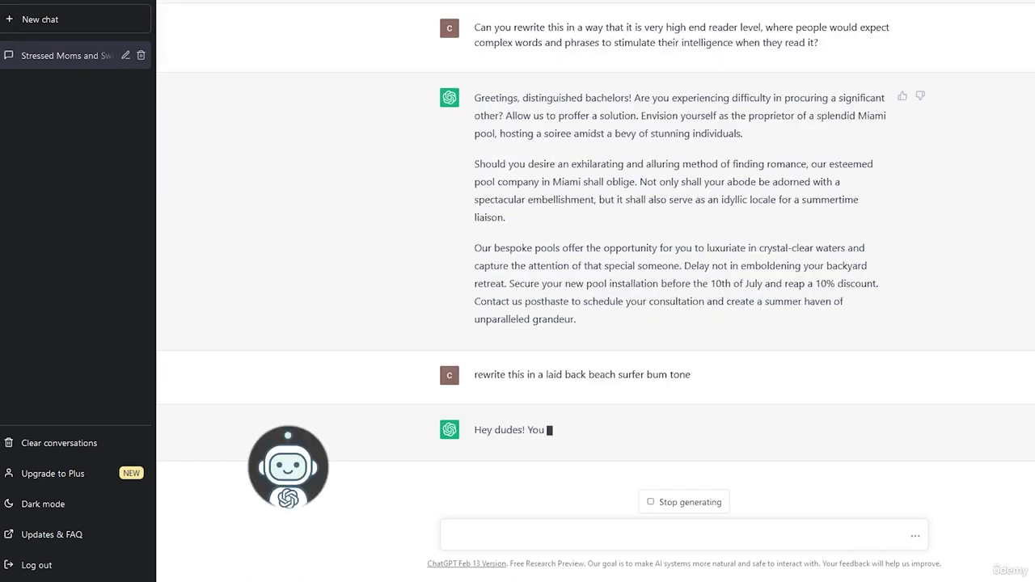